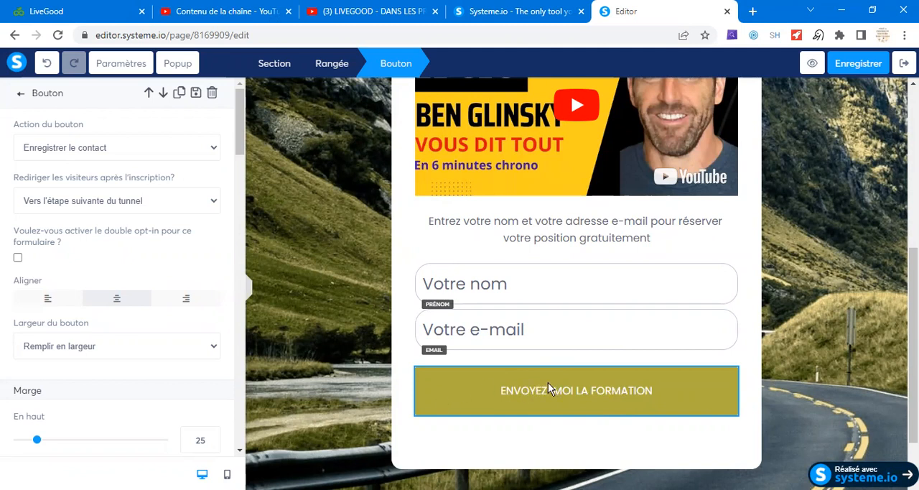
# - Set the "Envoyez-moi la formation" button to save the contact and redirect visitors to a custom URL after sign-up
pyautogui.click(589, 392)
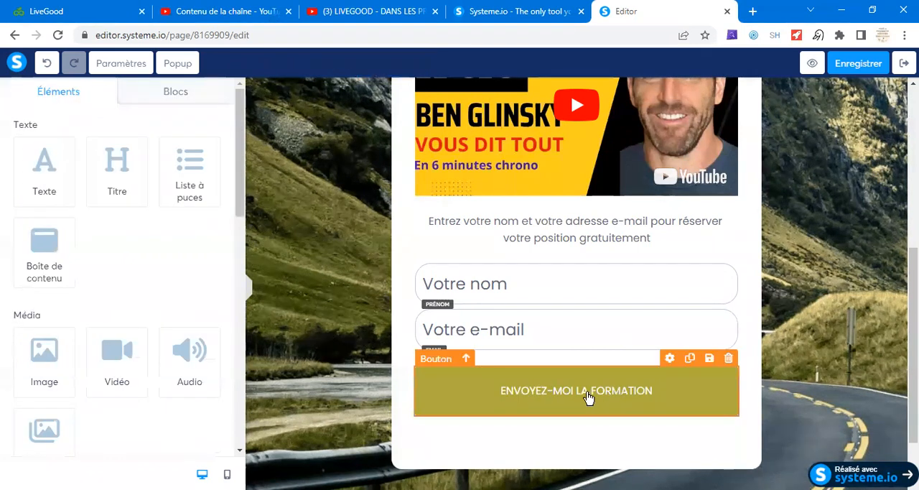
pyautogui.click(578, 396)
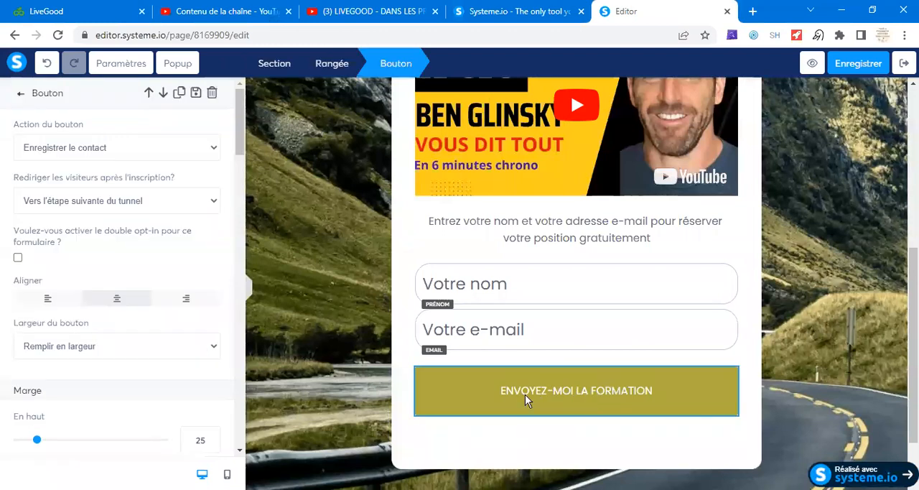
pyautogui.click(214, 151)
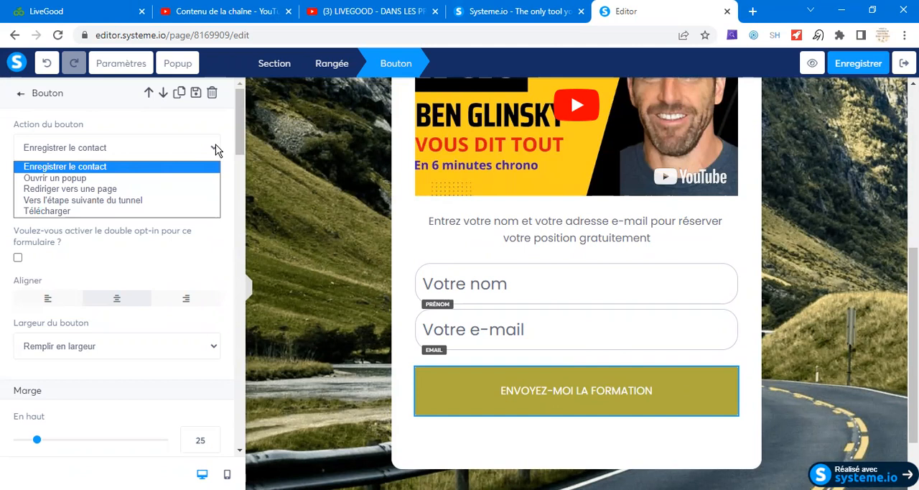
pyautogui.click(98, 167)
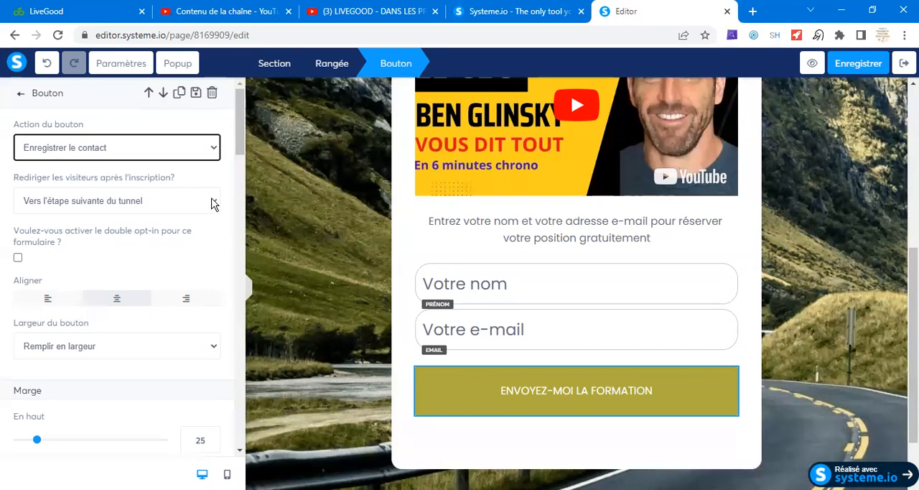
pyautogui.click(213, 202)
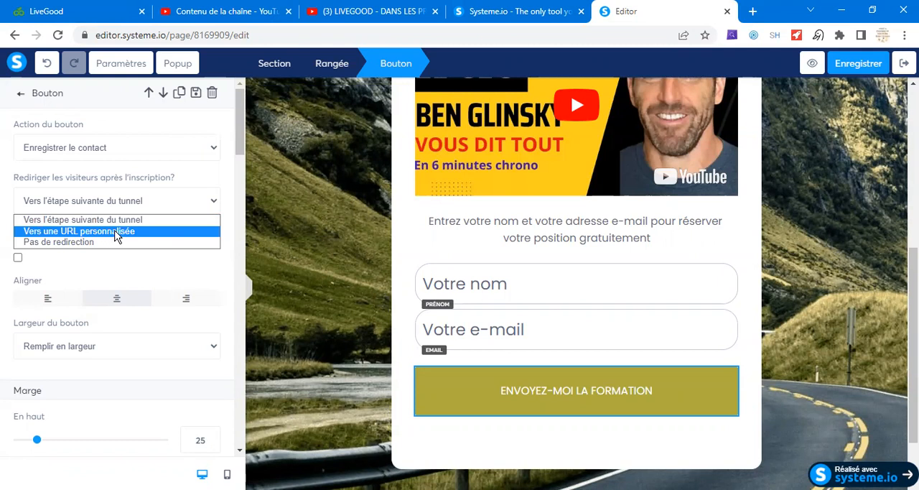
pyautogui.click(122, 231)
pyautogui.click(94, 257)
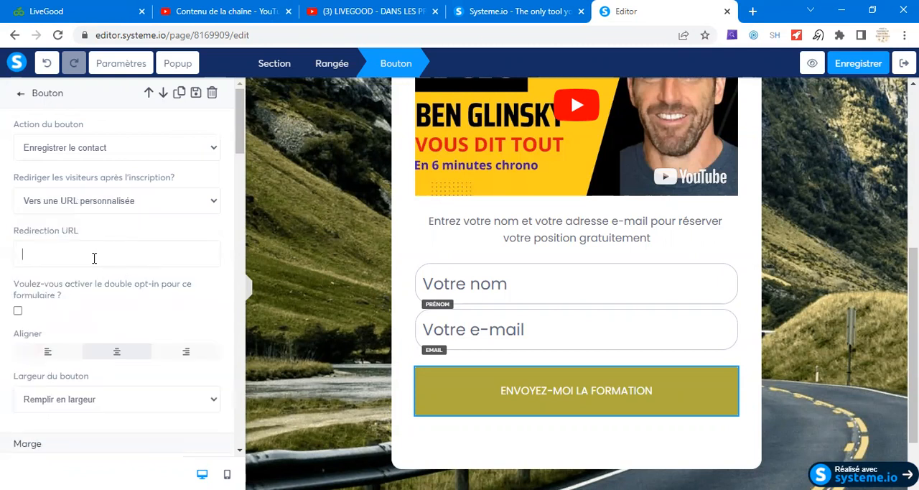
# - Switch to YouTube Studio and open the title and description of the 20 April 2023 LiveGood news video for editing
pyautogui.click(346, 15)
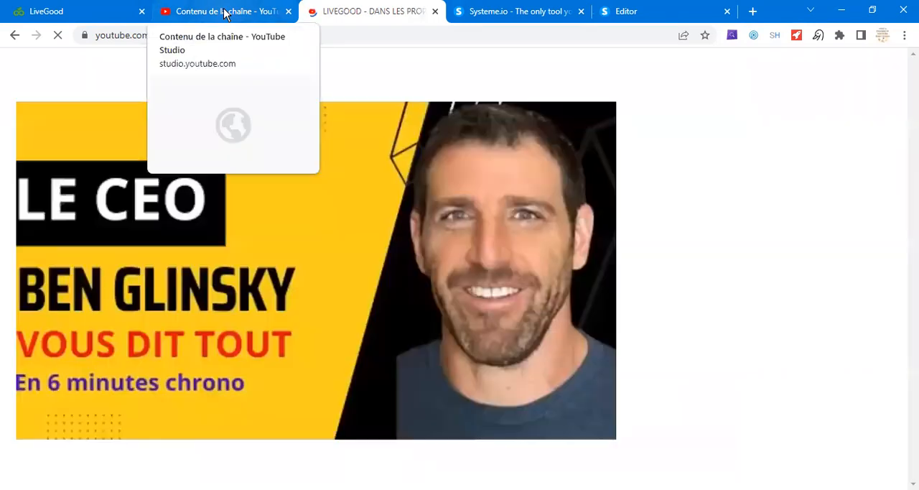
pyautogui.click(225, 13)
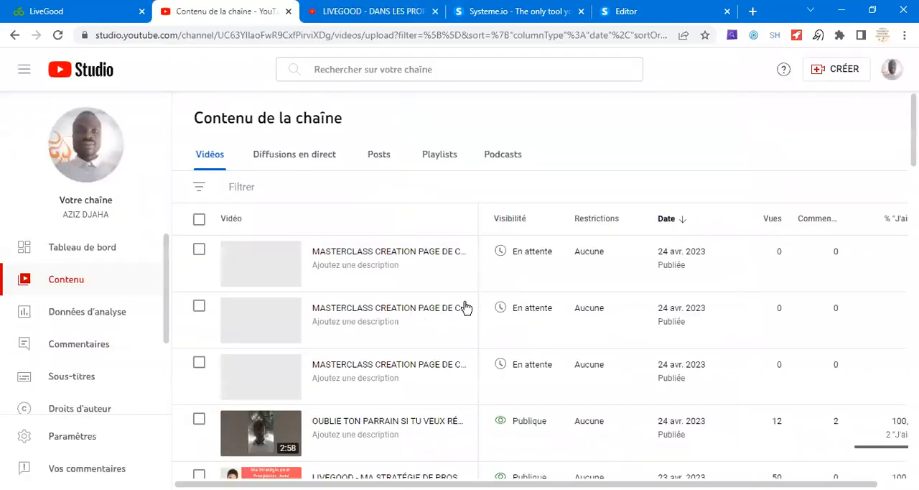
pyautogui.scroll(-4, 463, 309)
pyautogui.moveTo(445, 342)
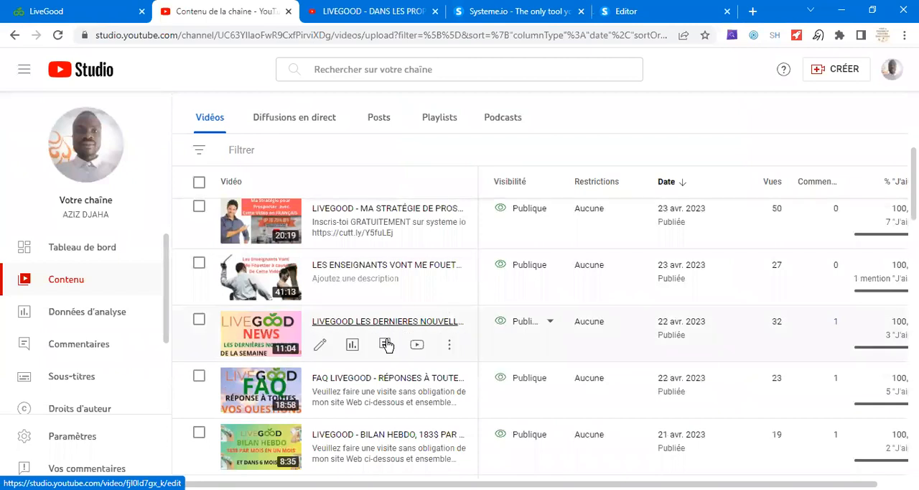
pyautogui.click(449, 346)
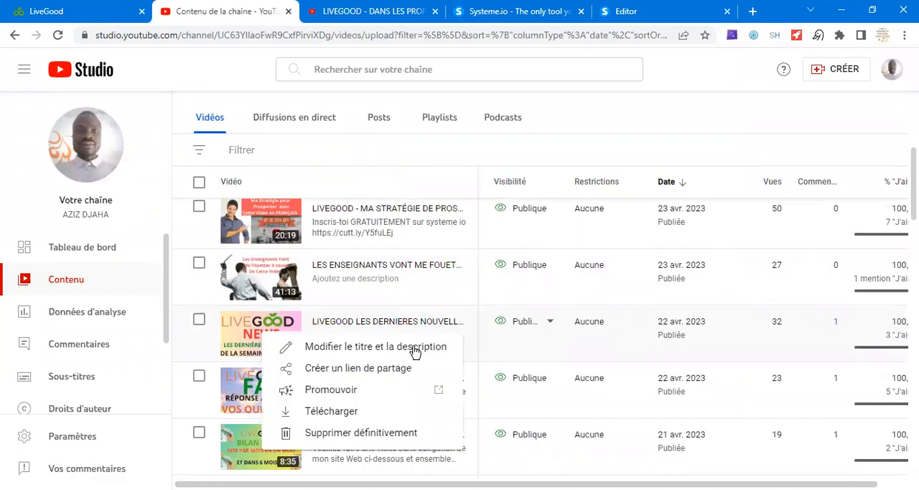
pyautogui.click(454, 350)
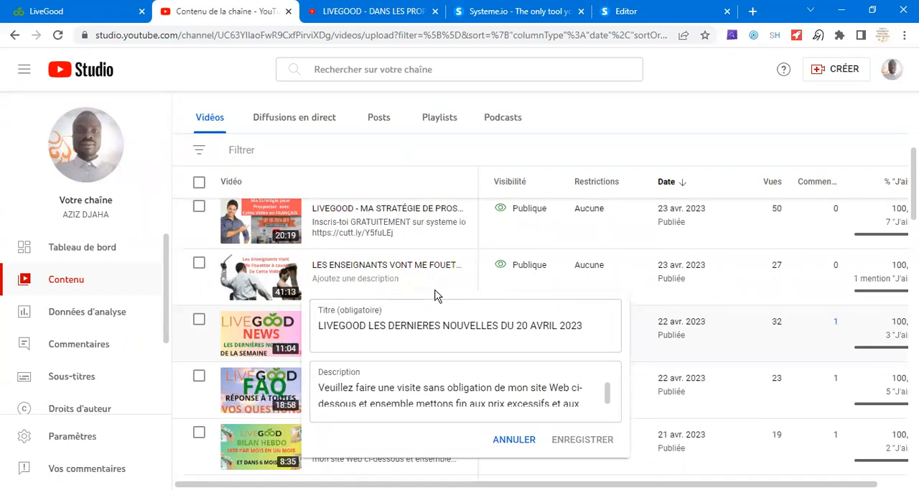
# - Examine the video's description for the LiveGood website link and the WhatsApp contact link
pyautogui.scroll(-3, 474, 388)
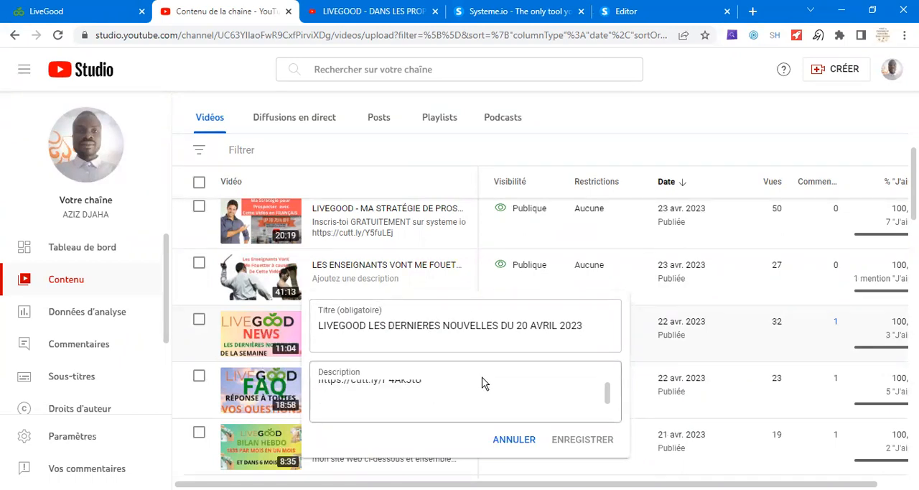
pyautogui.scroll(-5, 438, 395)
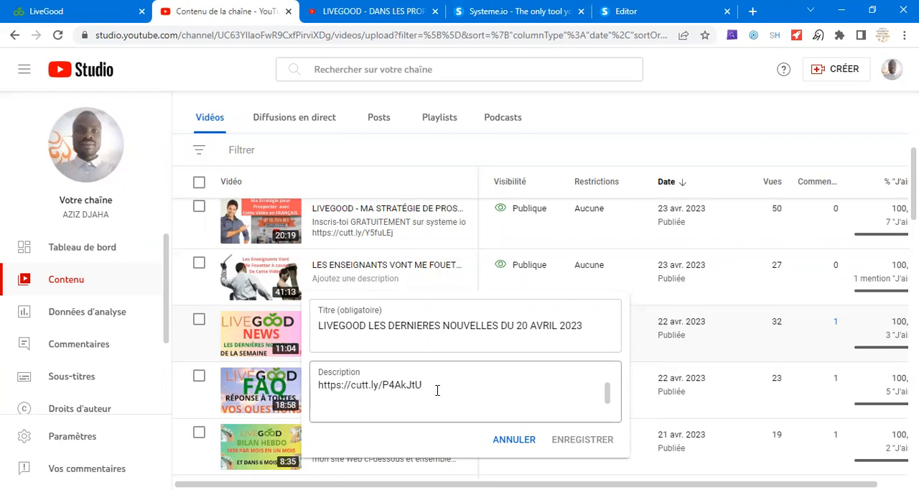
pyautogui.moveTo(437, 390); pyautogui.dragTo(335, 384)
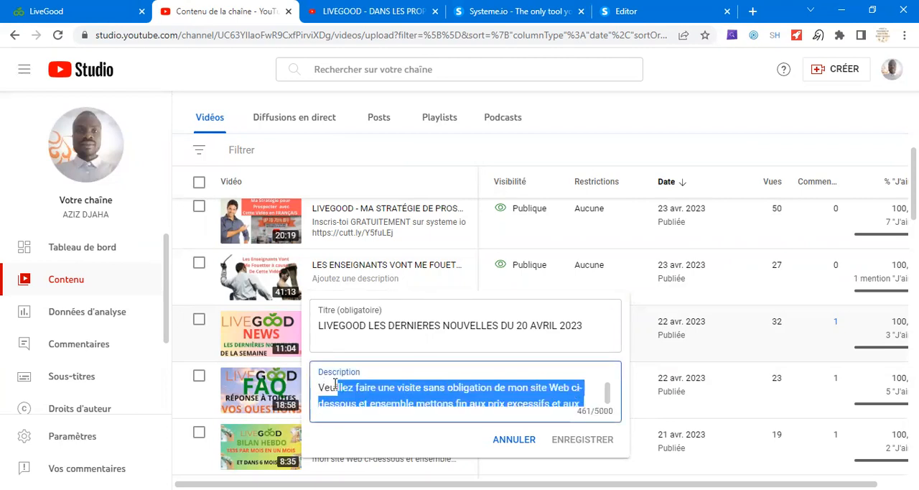
pyautogui.click(513, 388)
pyautogui.scroll(-5, 521, 390)
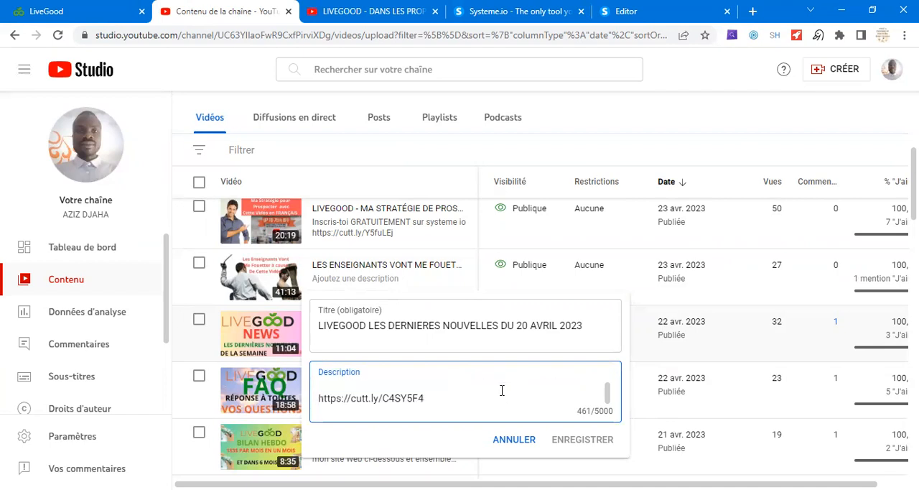
pyautogui.scroll(-1, 496, 389)
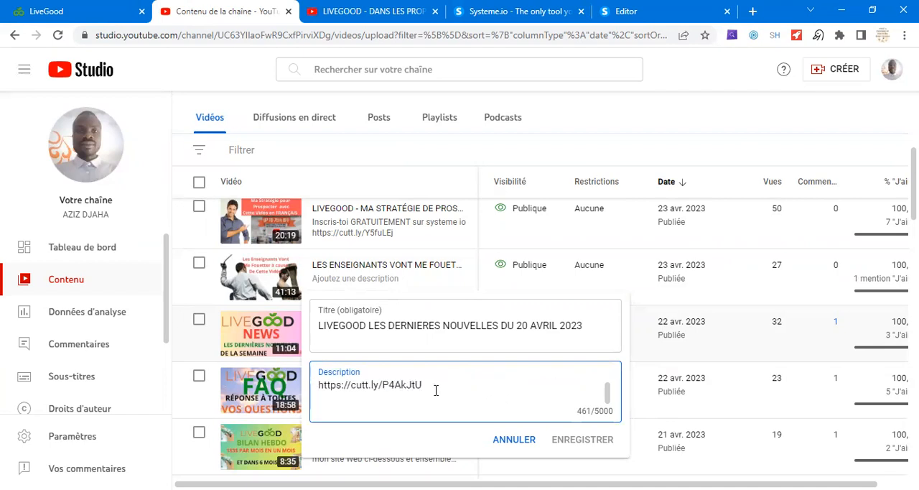
pyautogui.moveTo(394, 387)
pyautogui.mouseDown()
pyautogui.moveTo(376, 381)
pyautogui.moveTo(394, 404)
pyautogui.moveTo(407, 397)
pyautogui.mouseUp()
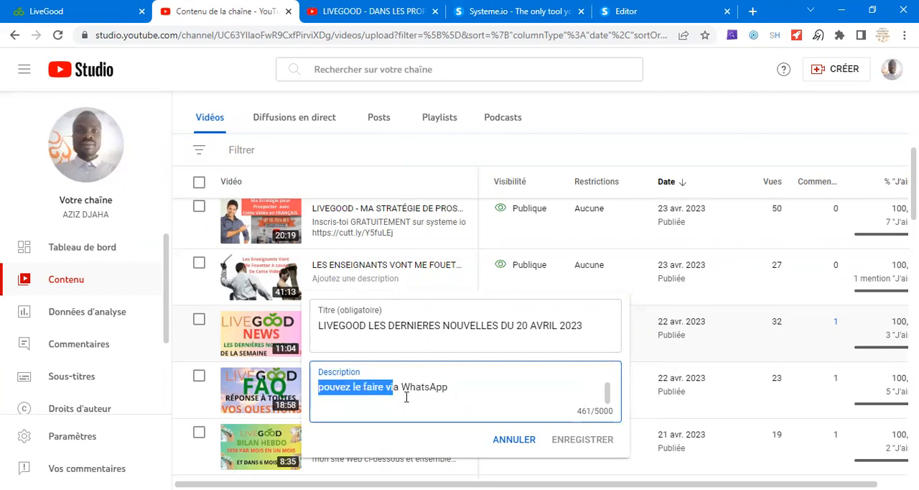
pyautogui.click(473, 395)
pyautogui.scroll(1, 474, 395)
pyautogui.scroll(-2, 474, 395)
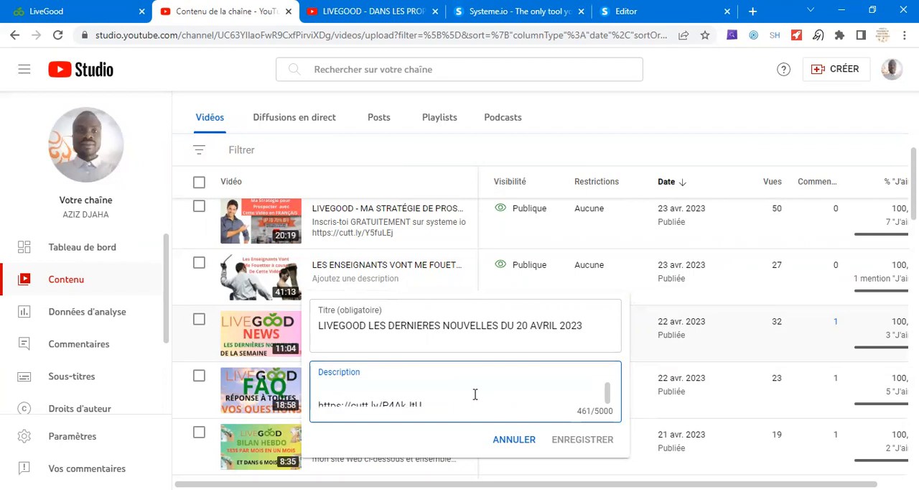
pyautogui.scroll(1, 471, 392)
pyautogui.scroll(-2, 470, 392)
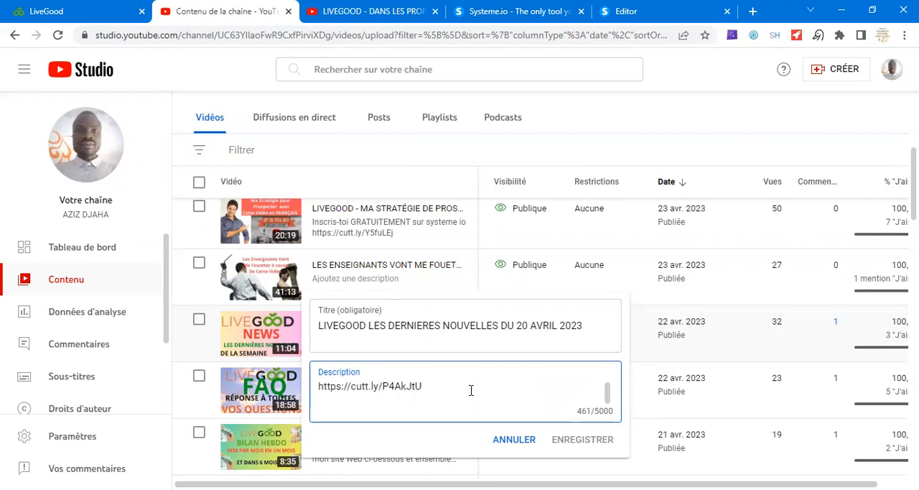
pyautogui.doubleClick(399, 388)
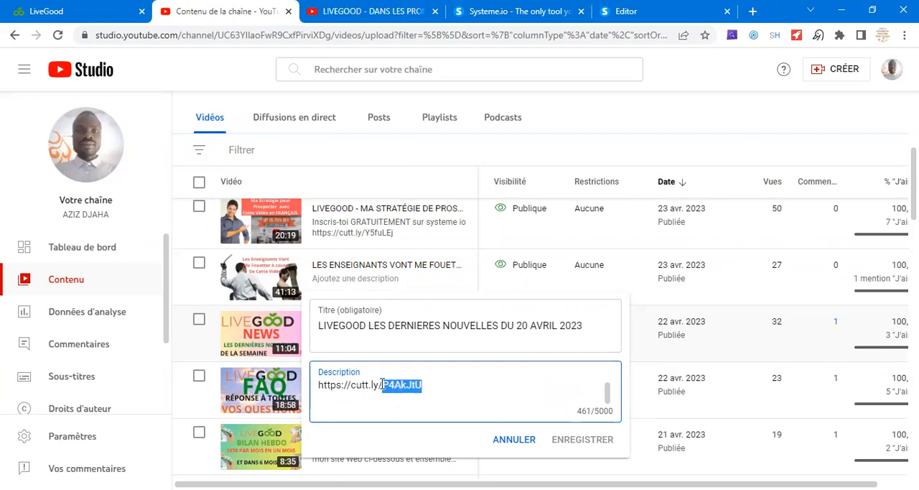
pyautogui.click(401, 386)
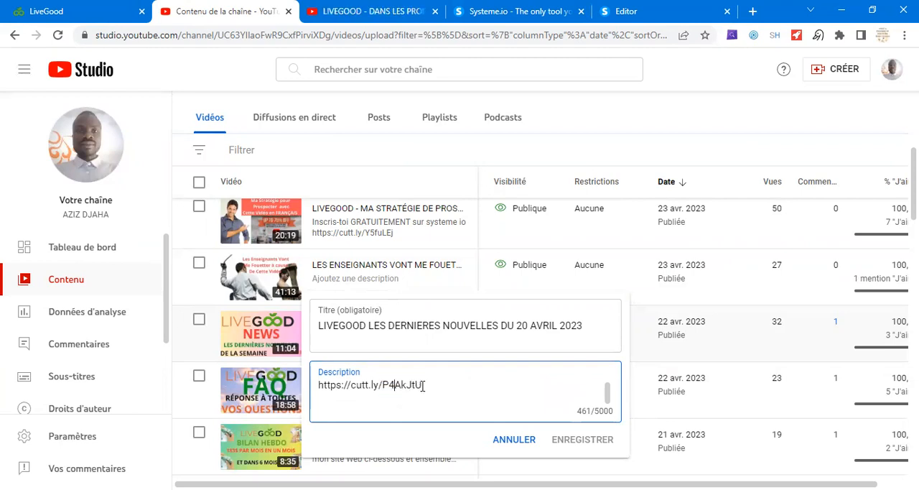
pyautogui.moveTo(423, 385)
pyautogui.mouseDown()
pyautogui.moveTo(405, 389)
pyautogui.moveTo(417, 404)
pyautogui.moveTo(438, 388)
pyautogui.mouseUp()
pyautogui.click(440, 386)
pyautogui.scroll(-3, 431, 385)
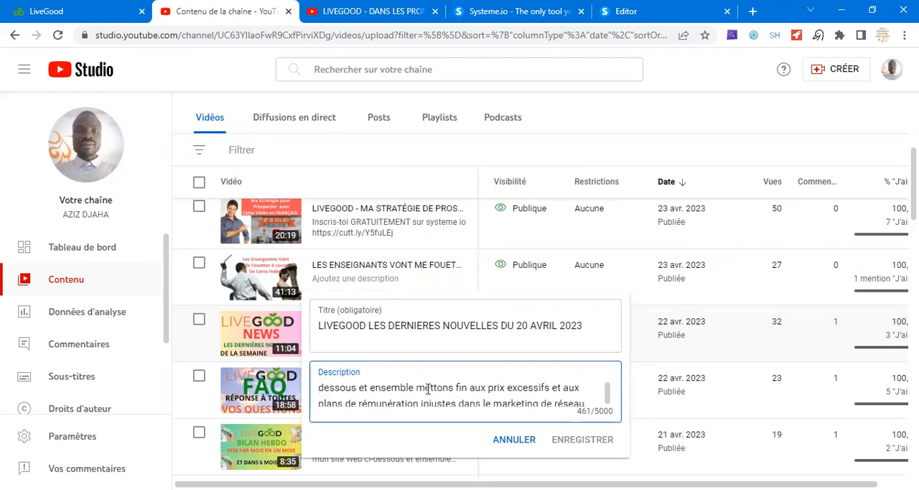
pyautogui.scroll(2, 426, 384)
pyautogui.scroll(-2, 425, 383)
pyautogui.scroll(1, 426, 382)
pyautogui.scroll(1, 425, 380)
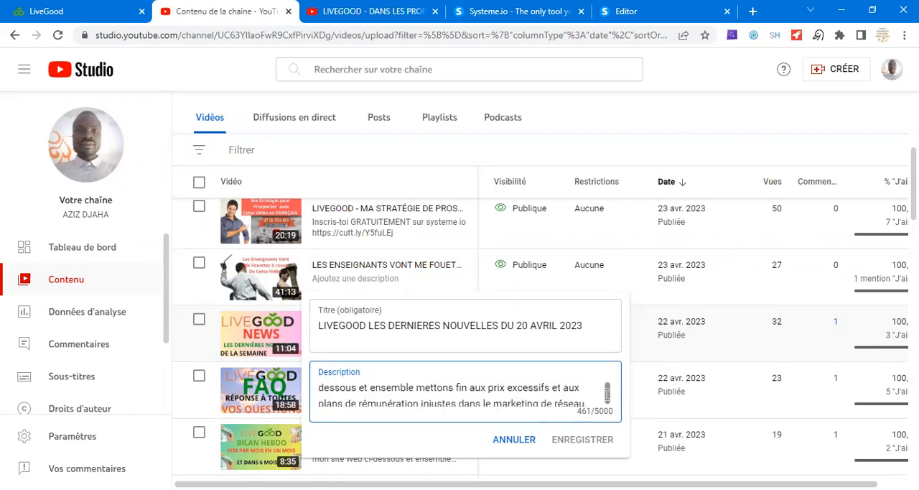
pyautogui.scroll(-2, 525, 388)
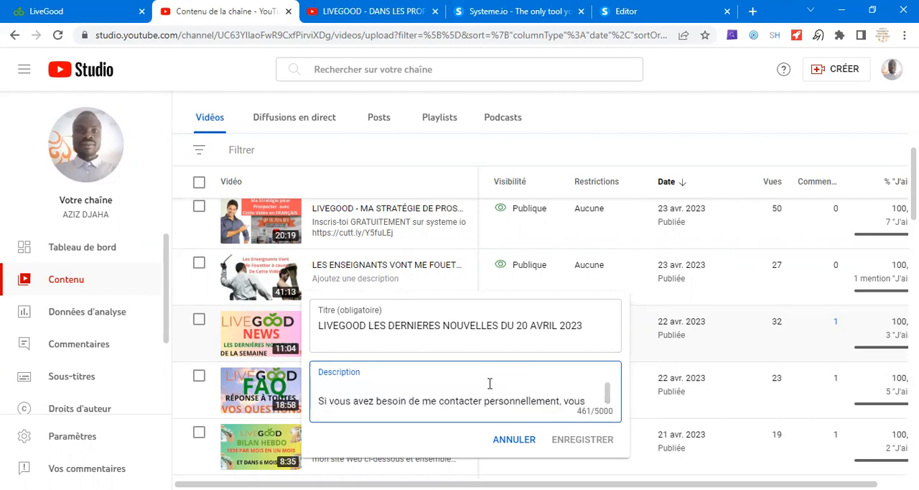
pyautogui.scroll(2, 488, 381)
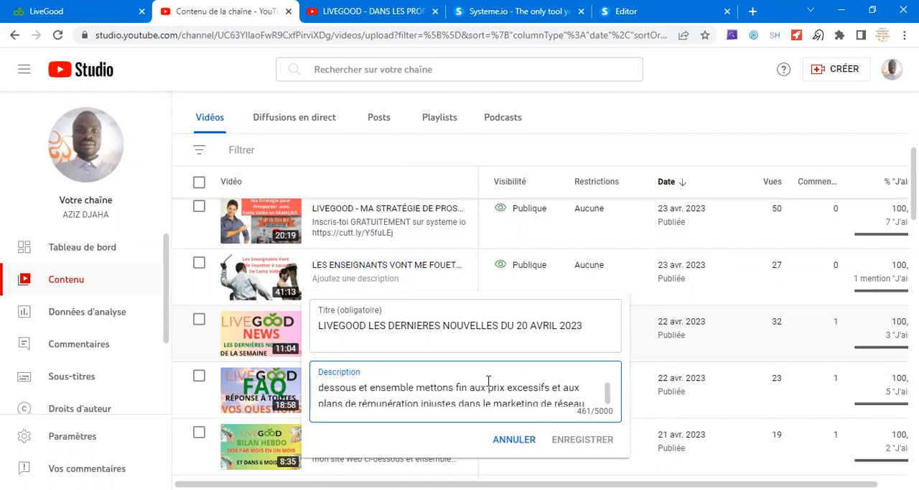
pyautogui.scroll(-2, 488, 380)
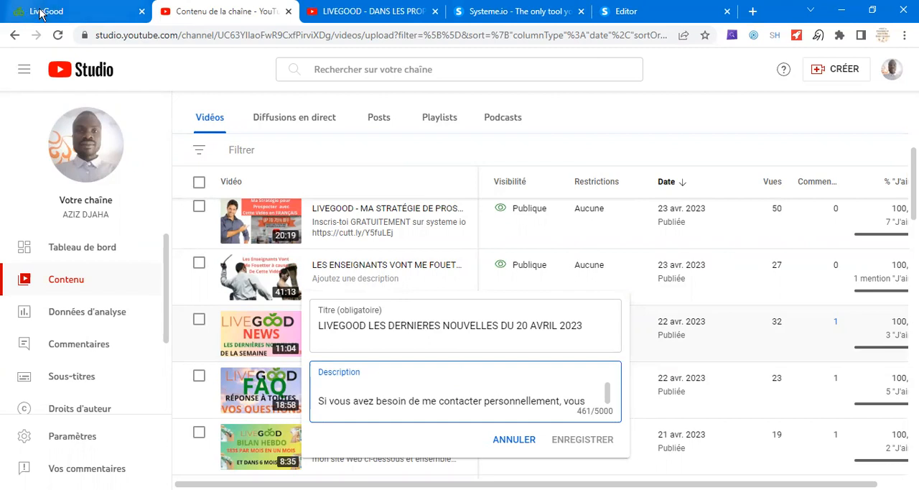
# - Switch to the LiveGood back office and copy the Powerline Landing Page link from the member's websites
pyautogui.click(63, 13)
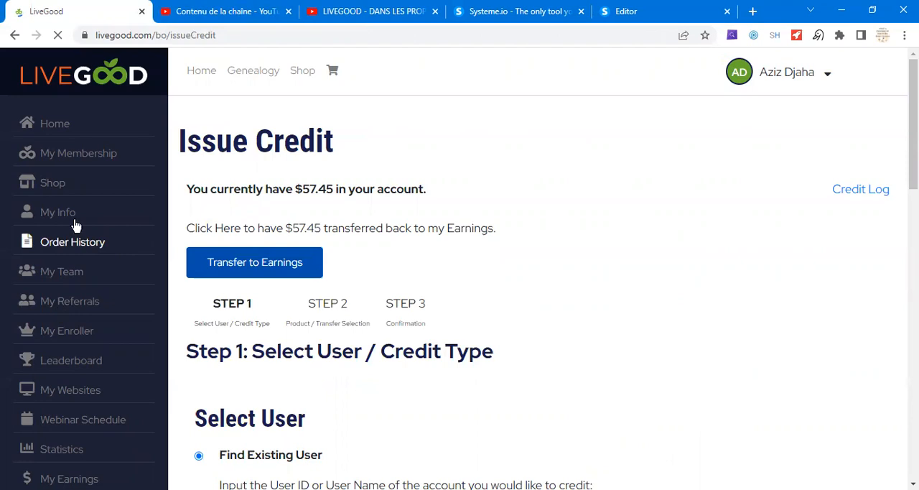
pyautogui.click(99, 401)
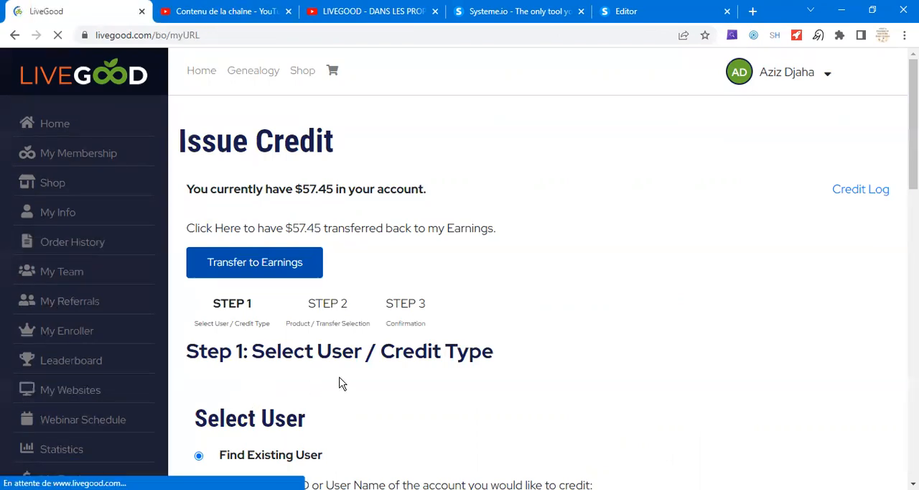
pyautogui.scroll(-10, 544, 366)
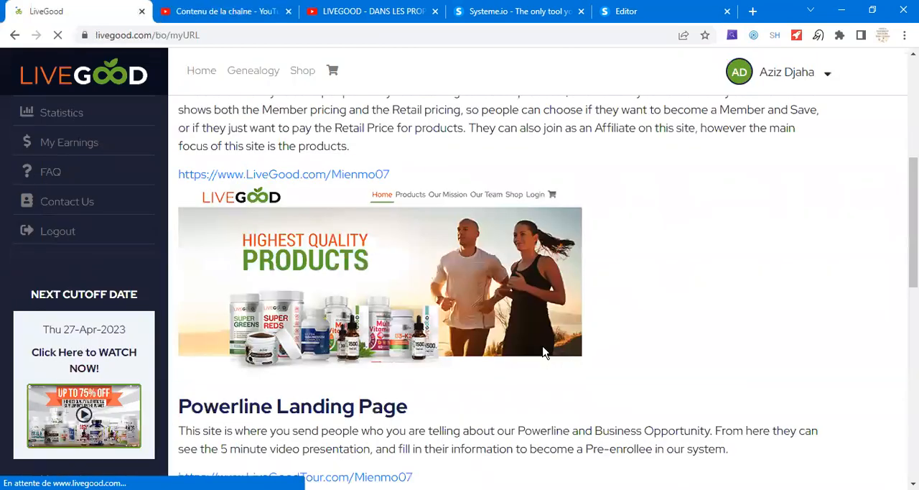
pyautogui.scroll(-4, 355, 316)
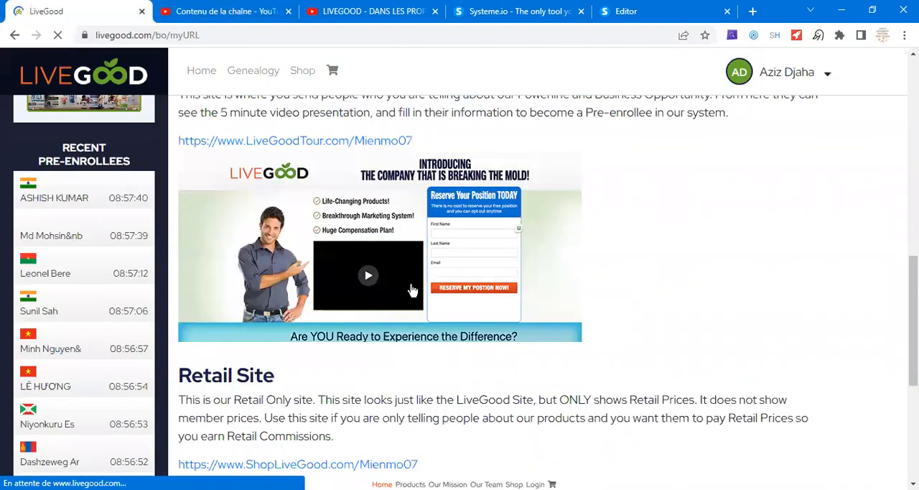
pyautogui.scroll(4, 413, 289)
pyautogui.moveTo(415, 327); pyautogui.dragTo(171, 332)
pyautogui.hotkey('ctrl', 'c')
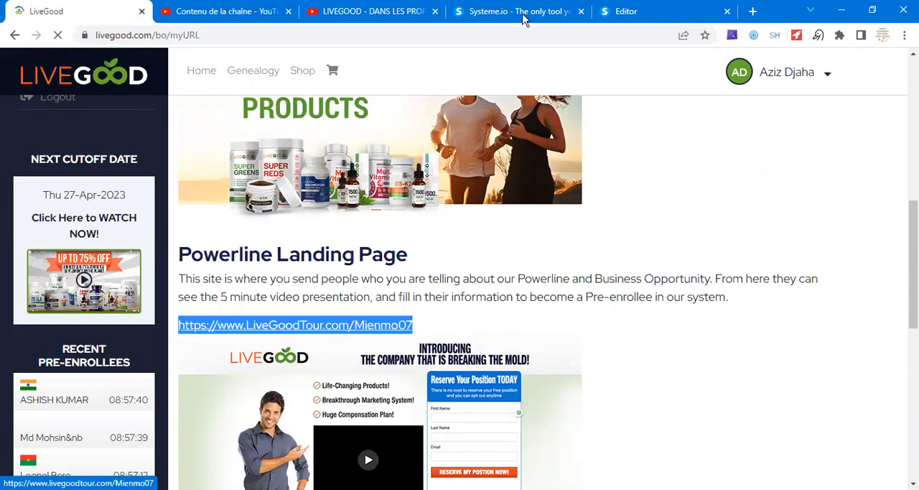
# - Return to the Systeme.io editor and paste the copied LiveGoodTour.com referral link as the button's redirection URL
pyautogui.click(635, 18)
pyautogui.click(104, 255)
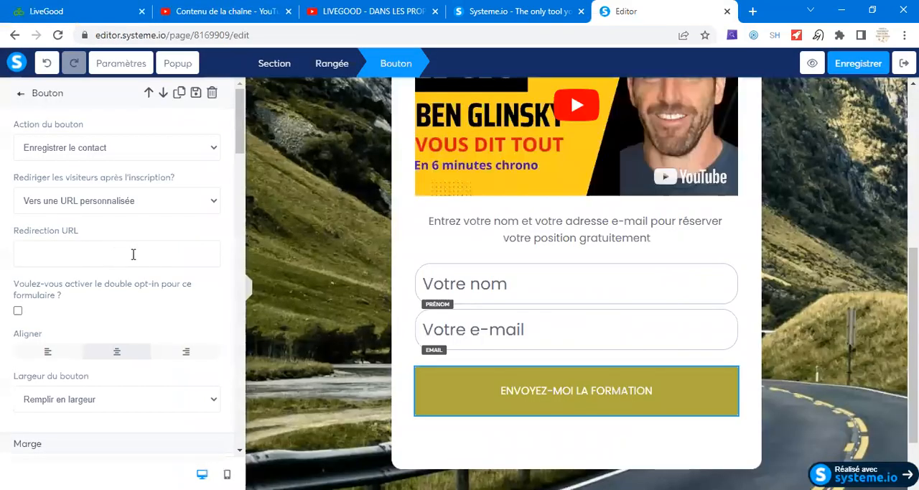
pyautogui.hotkey('ctrl', 'v')
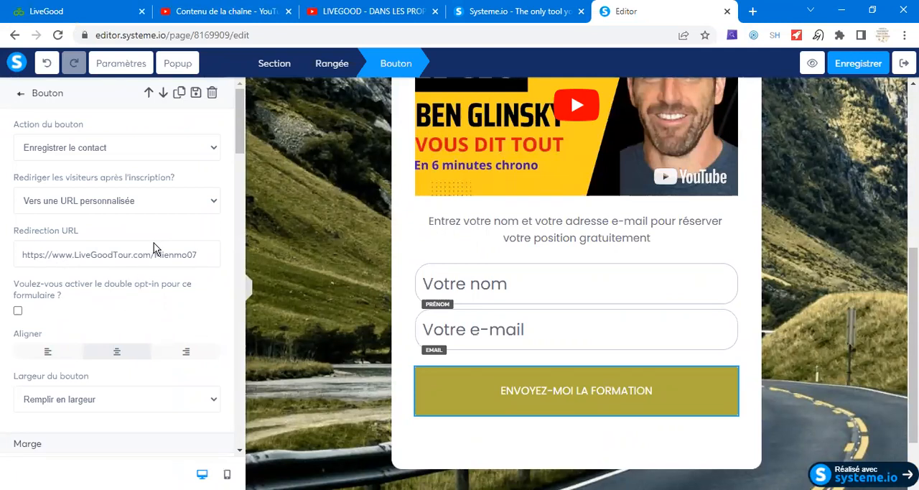
pyautogui.scroll(-1, 63, 210)
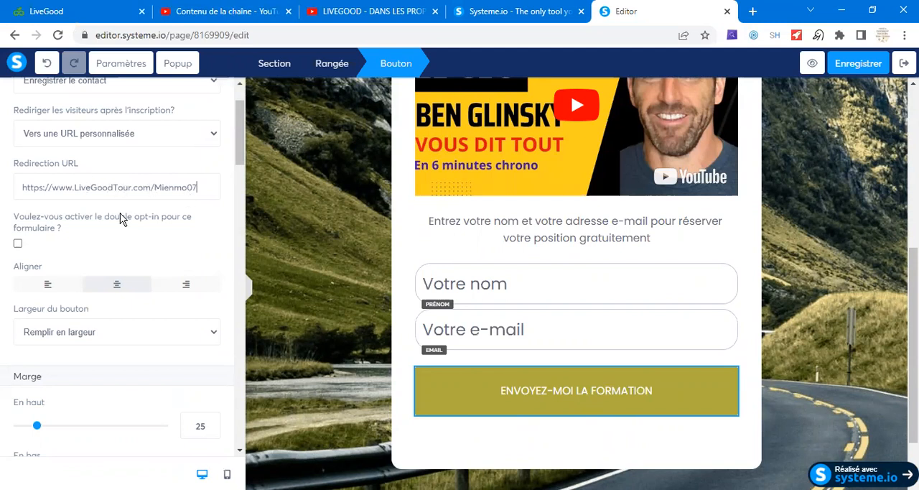
pyautogui.scroll(-1, 87, 328)
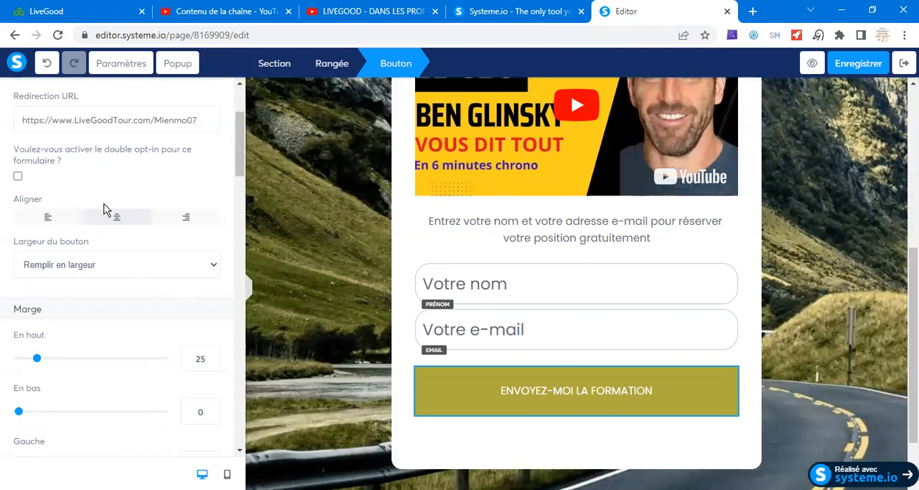
# - Set the sign-up button's text to "JE RESERVE MA POSITION MAINTENANT" and save the page
pyautogui.scroll(-4, 145, 249)
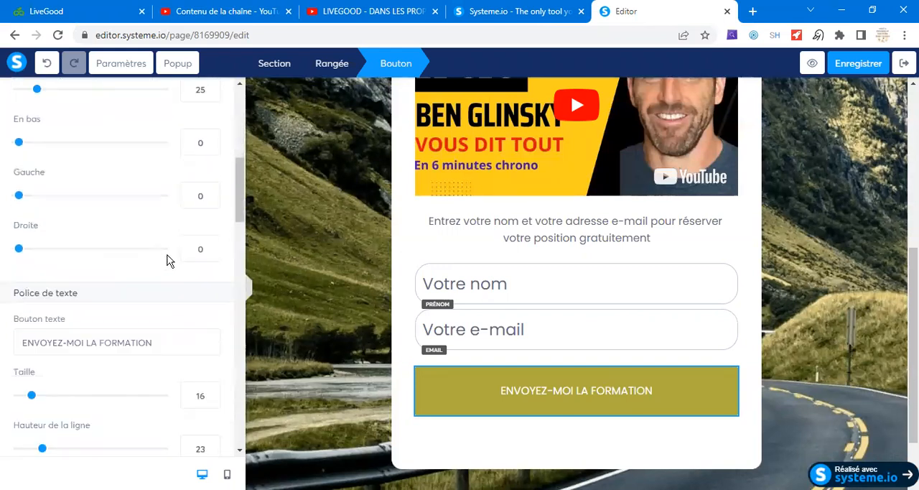
pyautogui.scroll(-1, 158, 234)
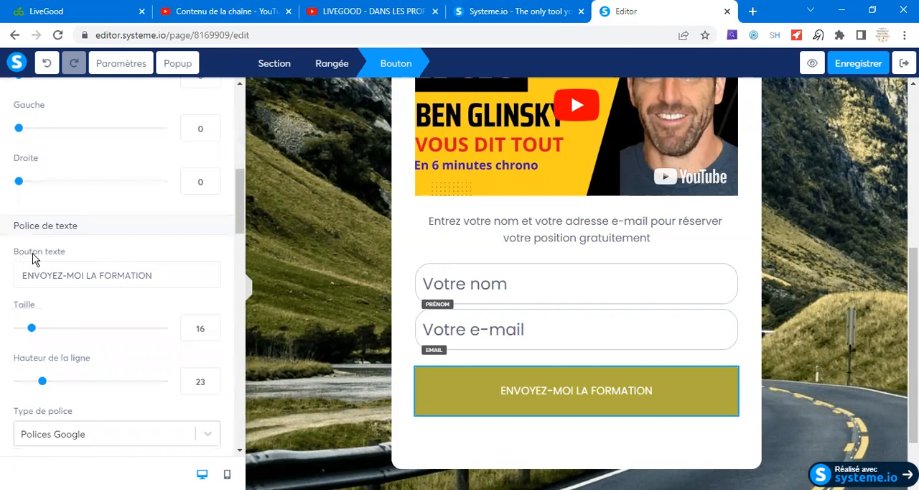
pyautogui.moveTo(172, 277); pyautogui.dragTo(26, 288)
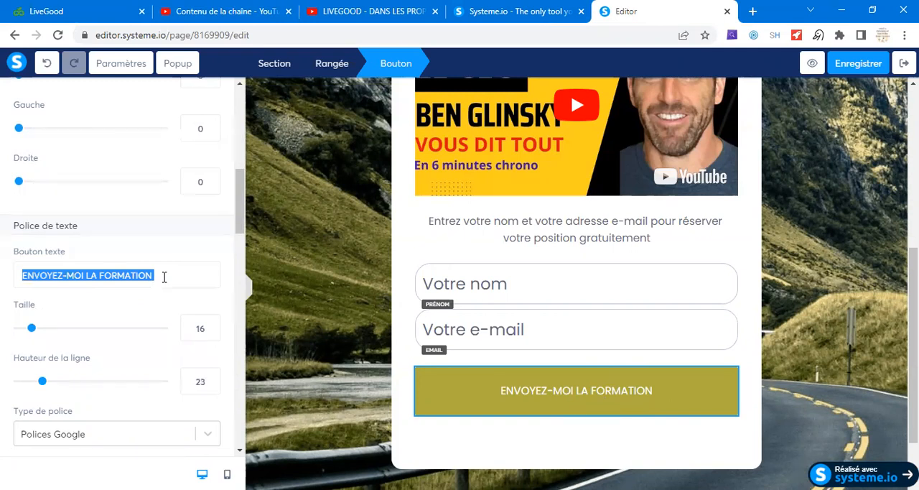
pyautogui.write('JE RESERVES')
pyautogui.press('BackSpace')
pyautogui.write('PA')
pyautogui.press('BackSpace')
pyautogui.press('BackSpace')
pyautogui.press('BackSpace')
pyautogui.write('MA POSITION MAINTENANT')
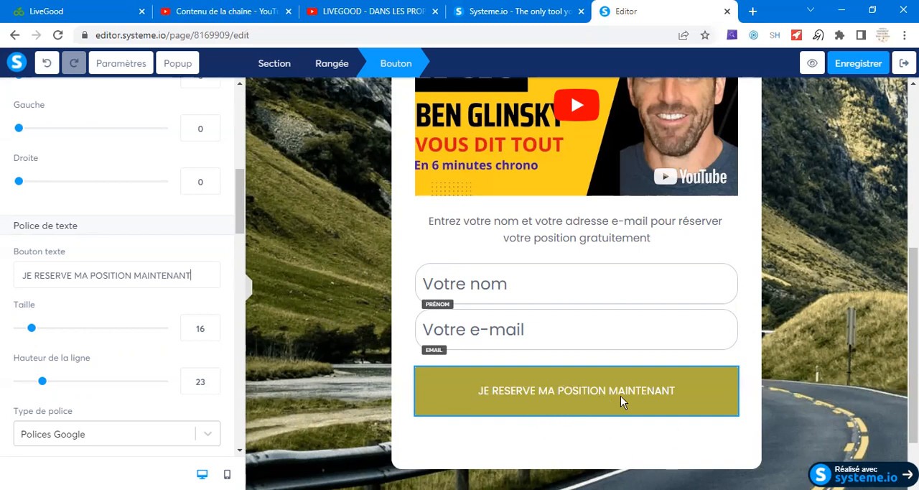
pyautogui.moveTo(238, 209); pyautogui.dragTo(226, 113)
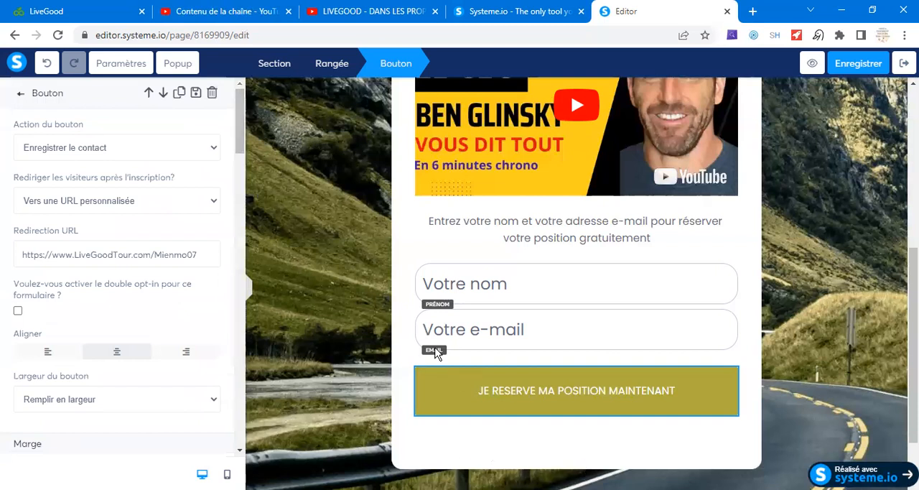
pyautogui.click(870, 64)
# - Open the page settings and examine the default font, page language and background image options
pyautogui.click(124, 66)
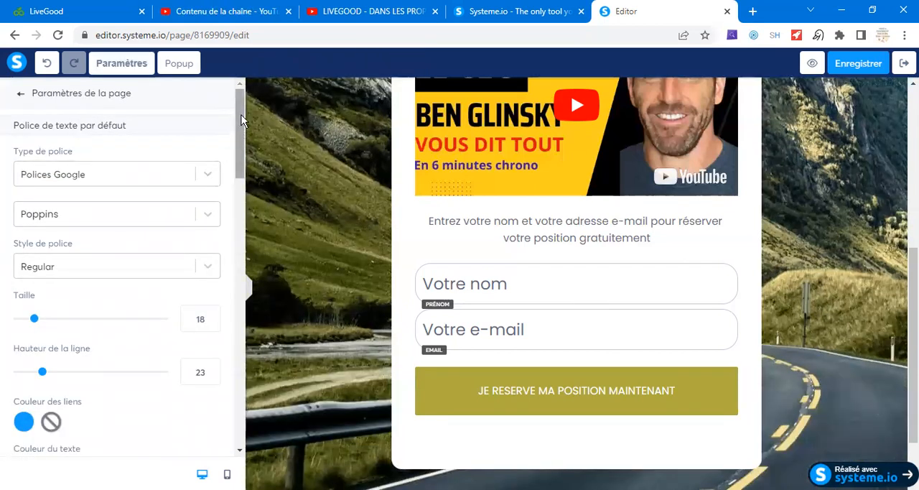
pyautogui.moveTo(241, 122); pyautogui.dragTo(246, 201)
pyautogui.click(247, 199)
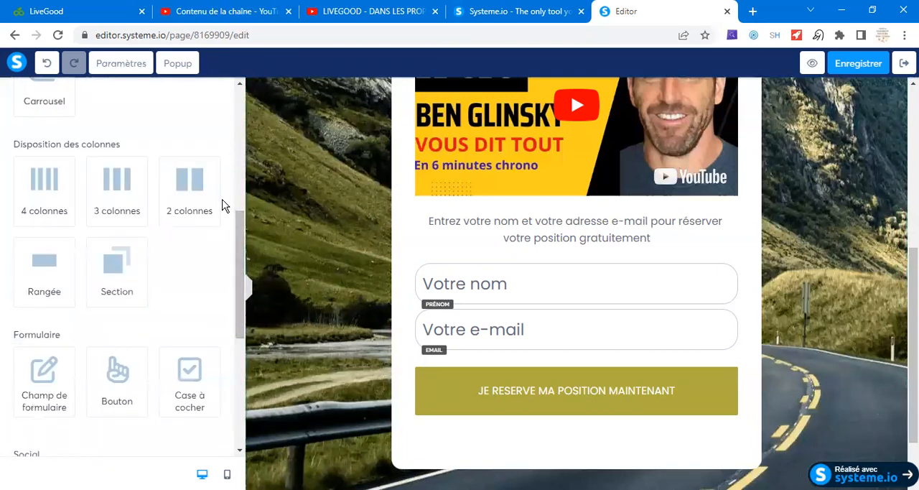
pyautogui.click(121, 65)
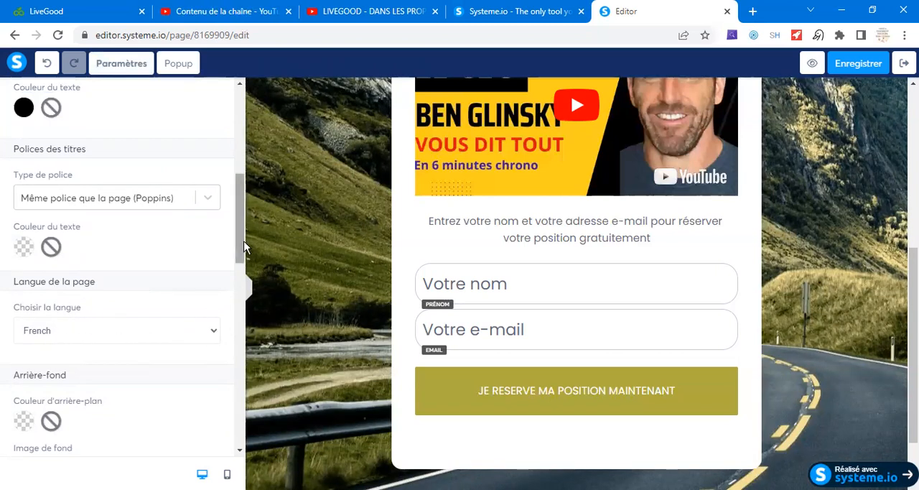
pyautogui.moveTo(238, 215); pyautogui.dragTo(237, 250)
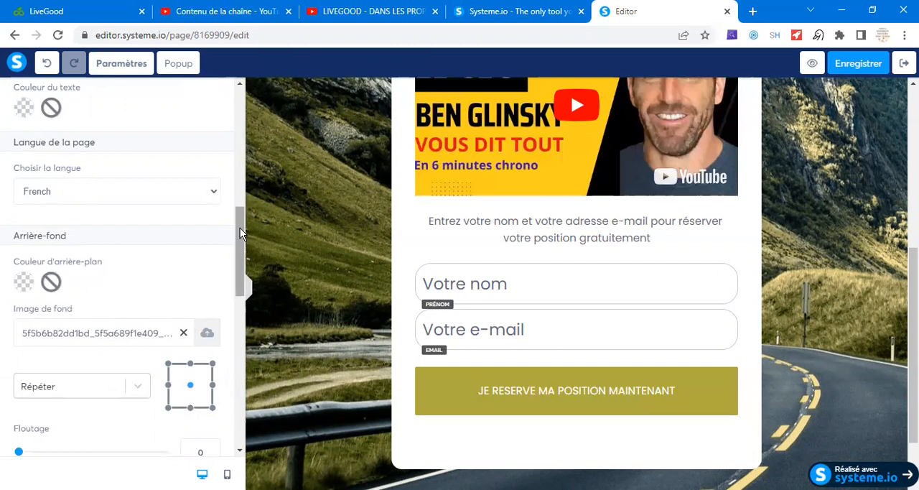
pyautogui.scroll(-2, 240, 234)
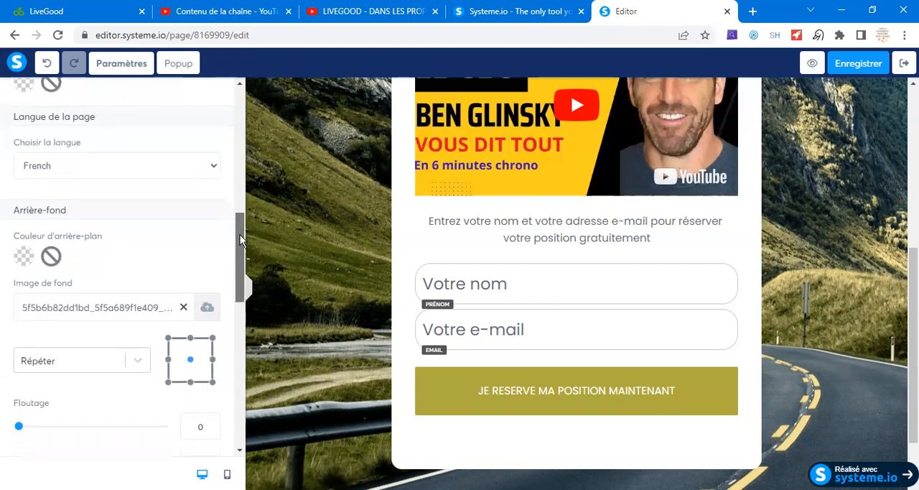
pyautogui.moveTo(240, 241); pyautogui.dragTo(240, 251)
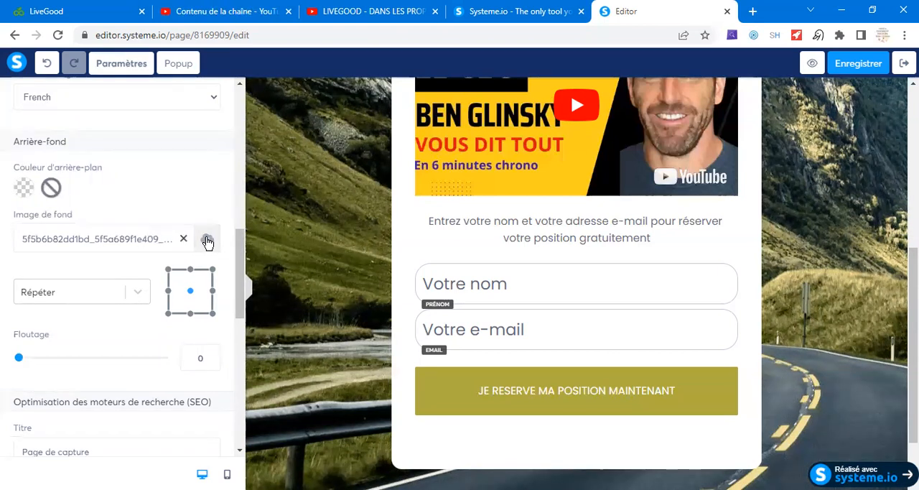
pyautogui.scroll(-4, 204, 248)
pyautogui.scroll(5, 205, 244)
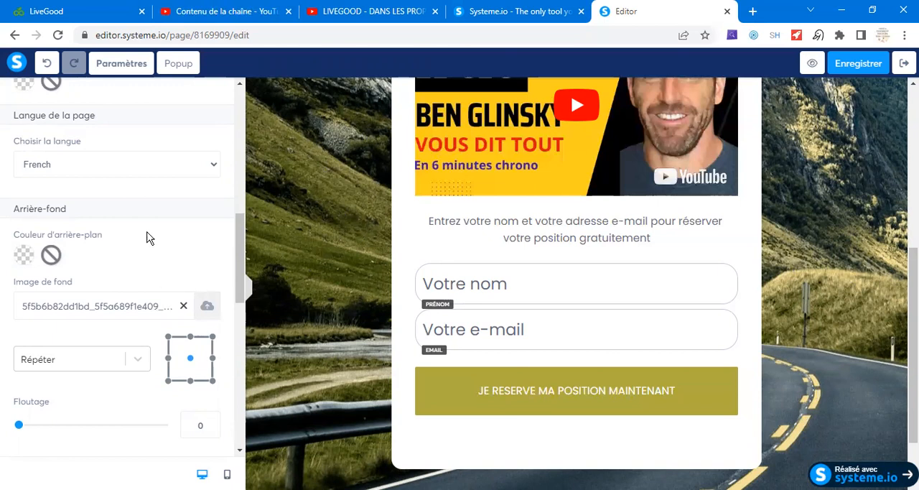
# - Set the page's SEO title to "Vidéo à regarder ABSOLUMENT"
pyautogui.scroll(-4, 158, 271)
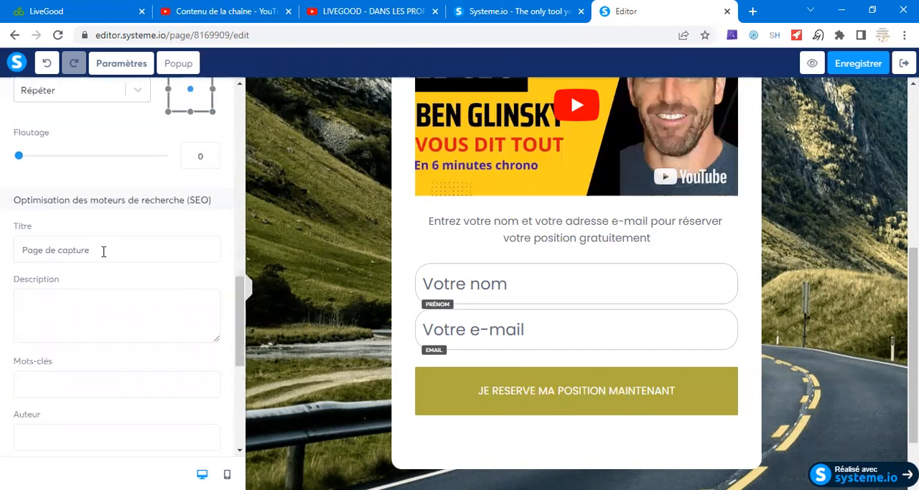
pyautogui.moveTo(96, 251); pyautogui.dragTo(20, 249)
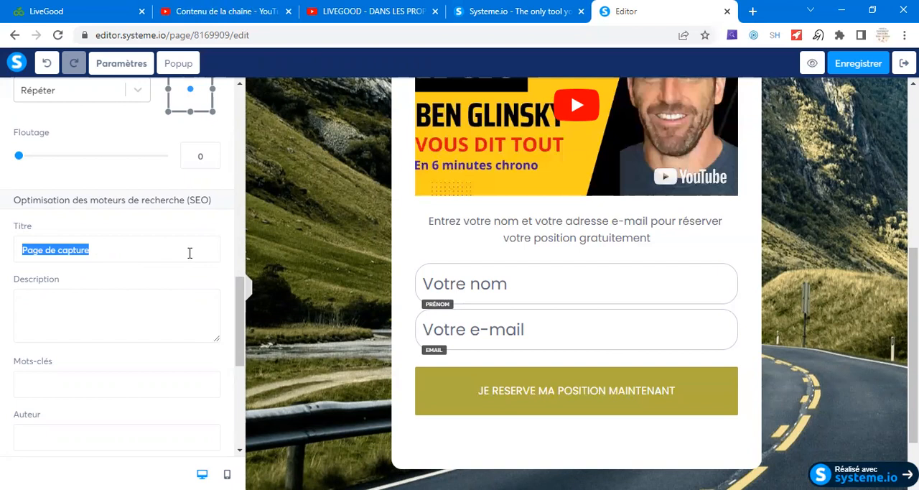
pyautogui.write('Vidéo')
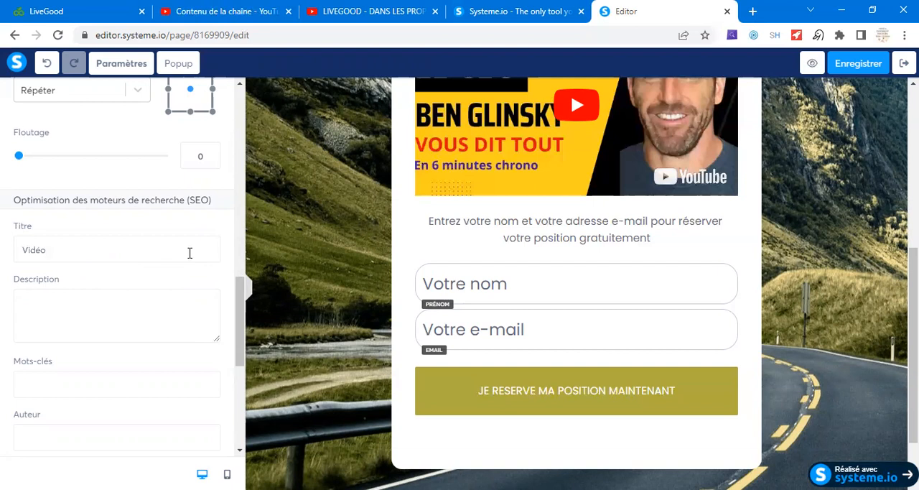
pyautogui.write(' à regarder ABSOLUMENT')
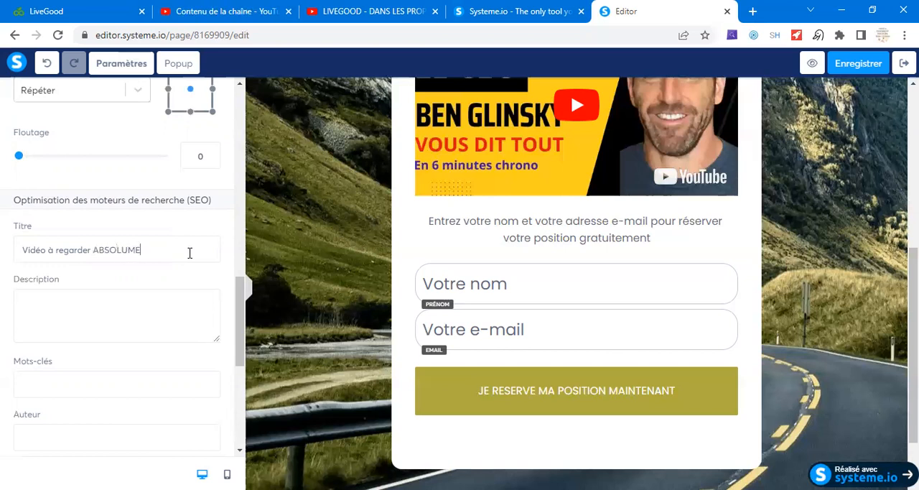
# - Switch to Telegram and examine the 21 April link preview in the archived LIVEGOOD channel for its title, description and image
pyautogui.click(70, 306)
pyautogui.scroll(-3, 108, 306)
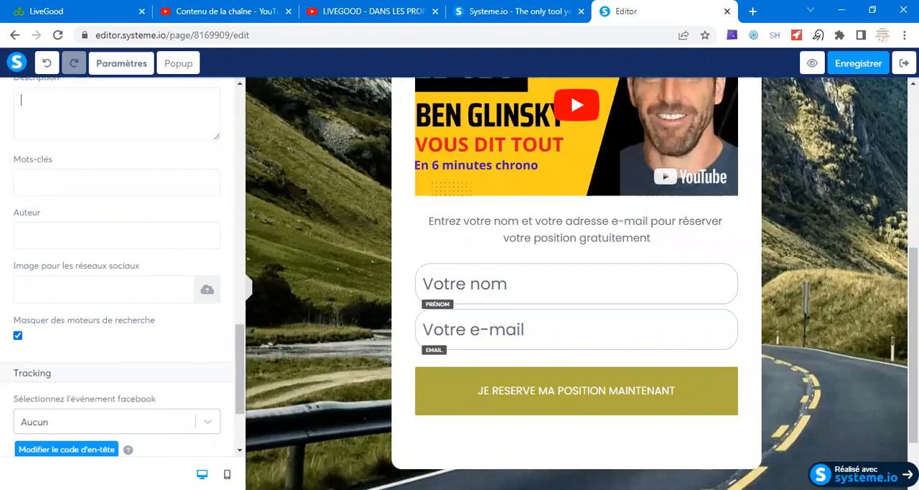
pyautogui.hotkey('alt', 'Tab')
pyautogui.click(176, 75)
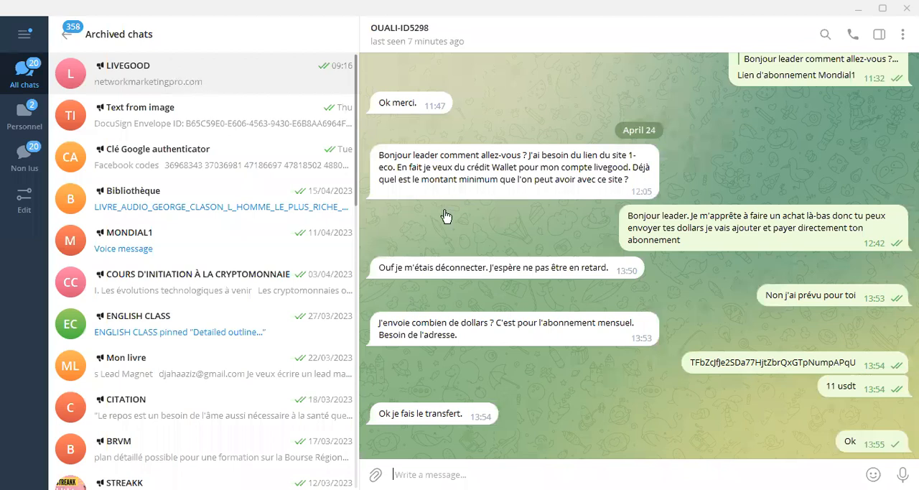
pyautogui.scroll(6, 463, 182)
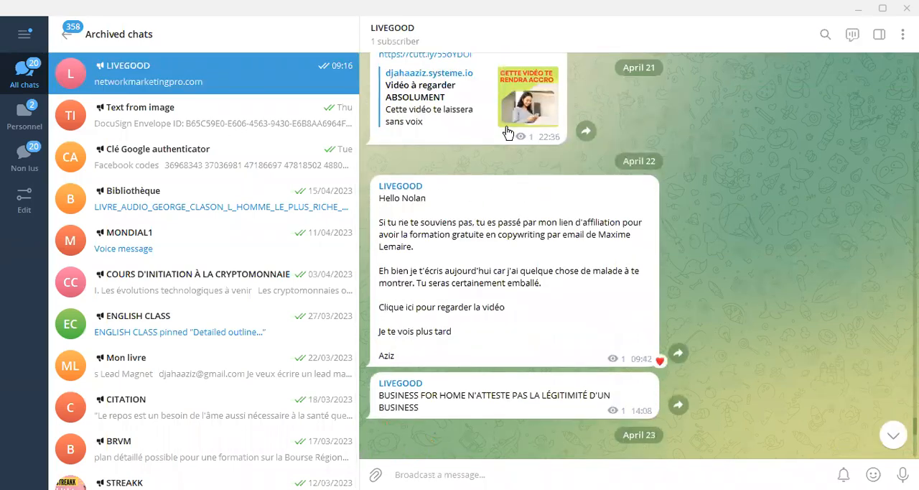
pyautogui.scroll(1, 509, 129)
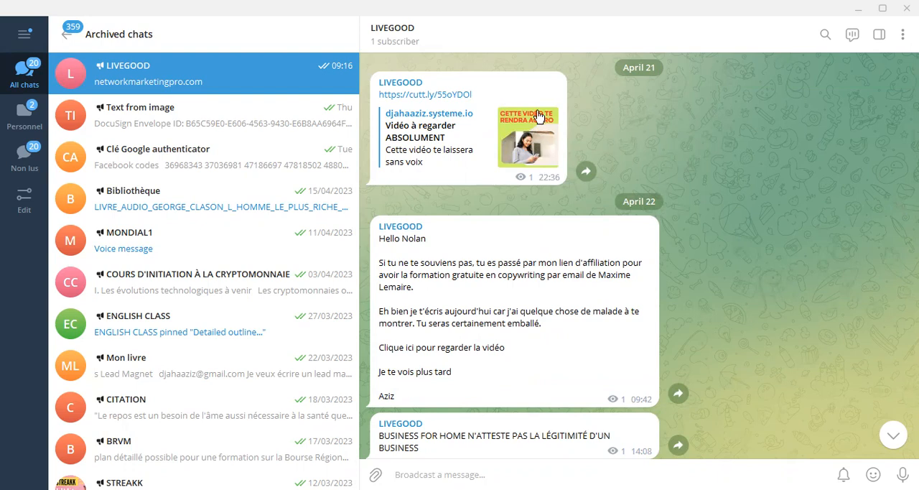
pyautogui.doubleClick(536, 163)
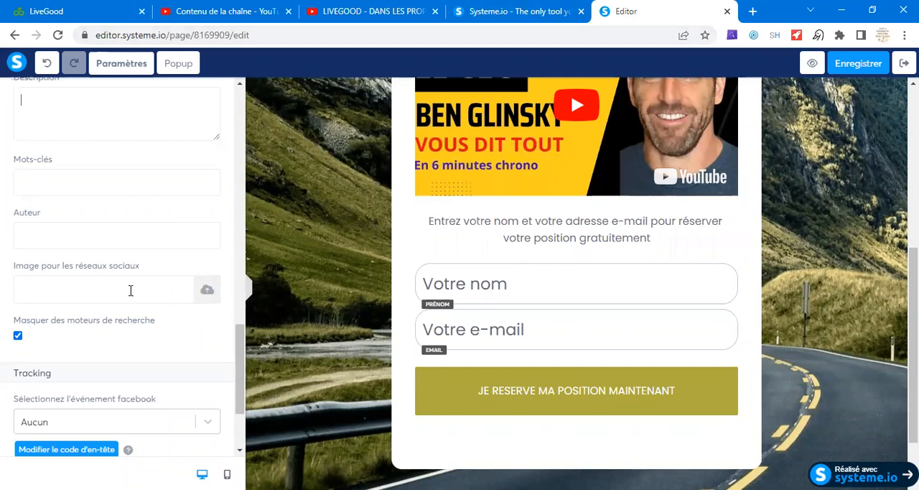
# - Return to the Systeme.io editor and open the file uploader for the page's social network image
pyautogui.click(206, 293)
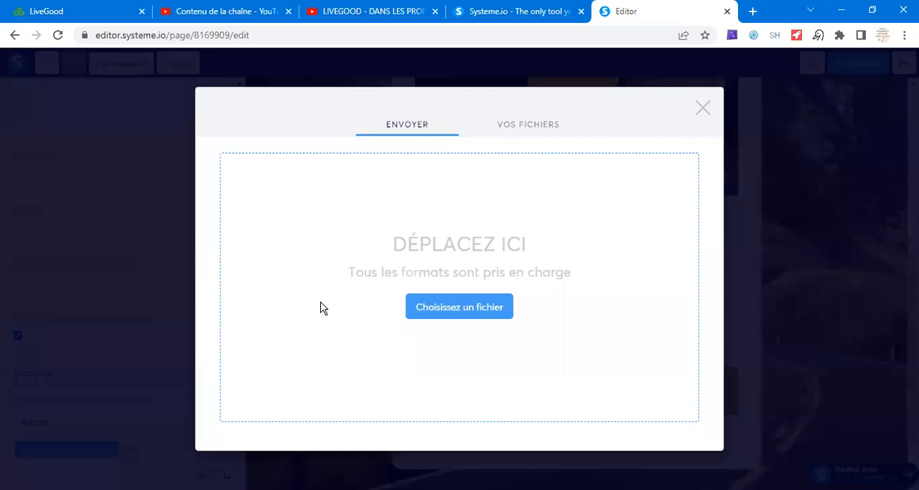
pyautogui.click(703, 109)
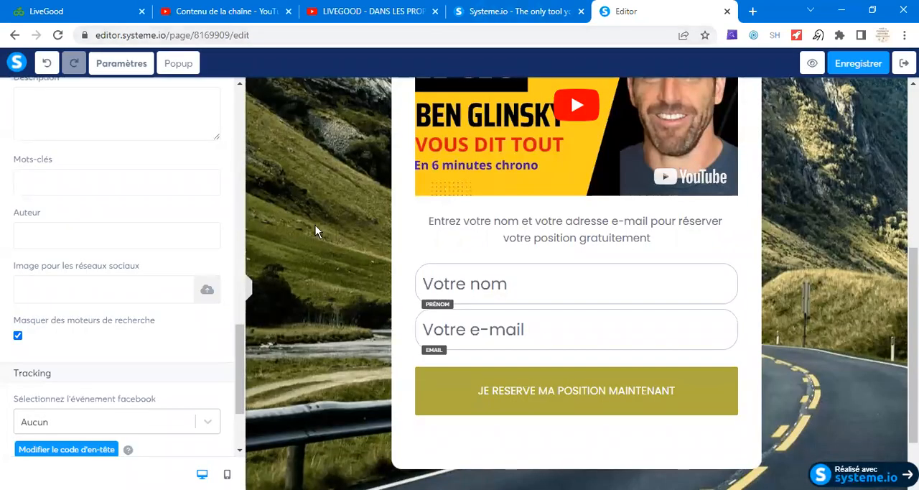
pyautogui.click(207, 292)
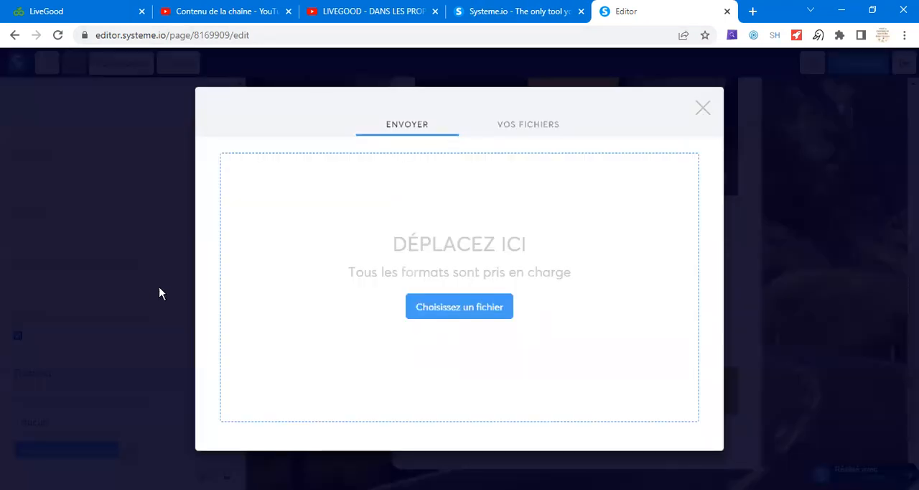
pyautogui.click(460, 309)
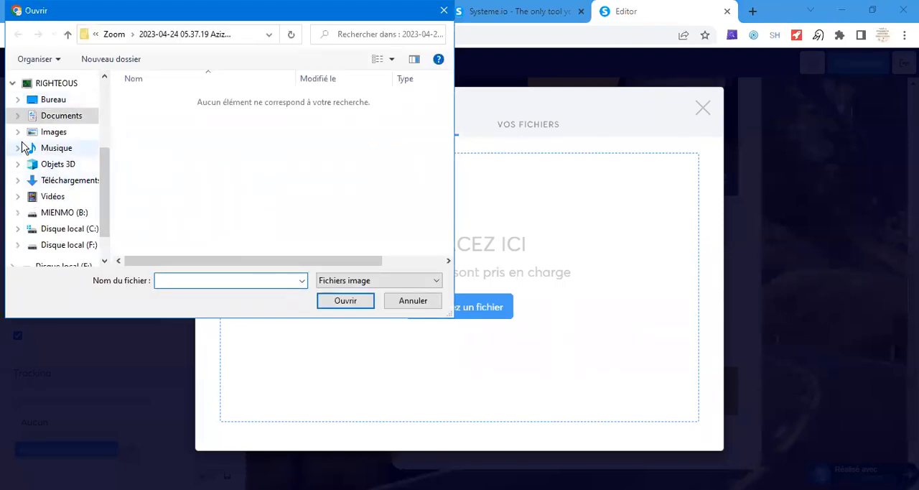
pyautogui.scroll(-1, 103, 184)
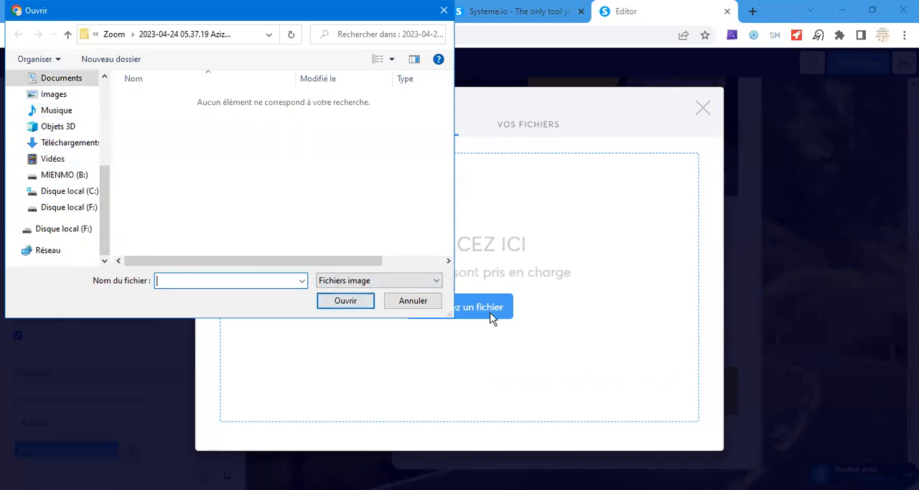
pyautogui.click(434, 306)
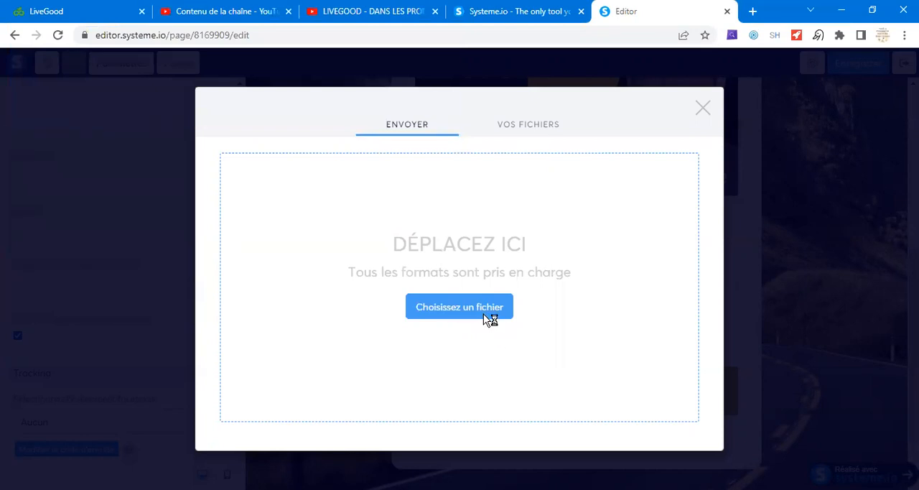
# - Upload 20230421_221022_0000.png from the LIVEGOOD folder and insert it as the page's social network image
pyautogui.click(431, 307)
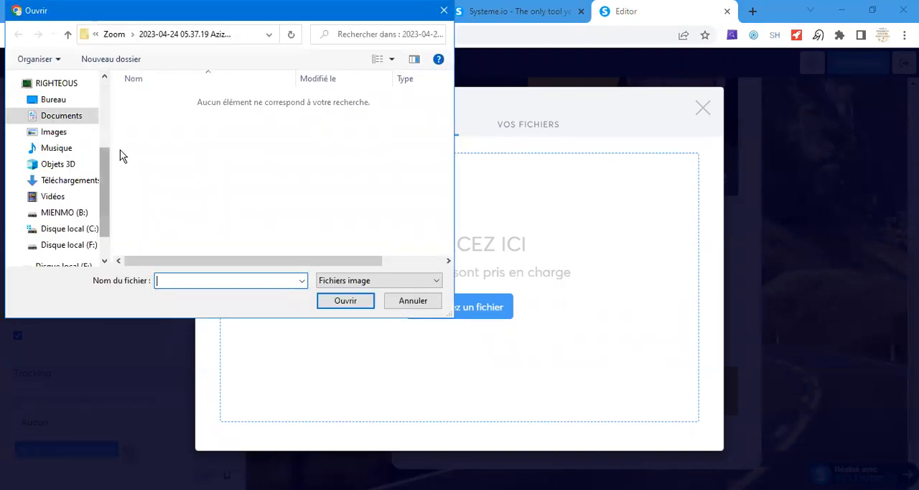
pyautogui.scroll(2, 108, 192)
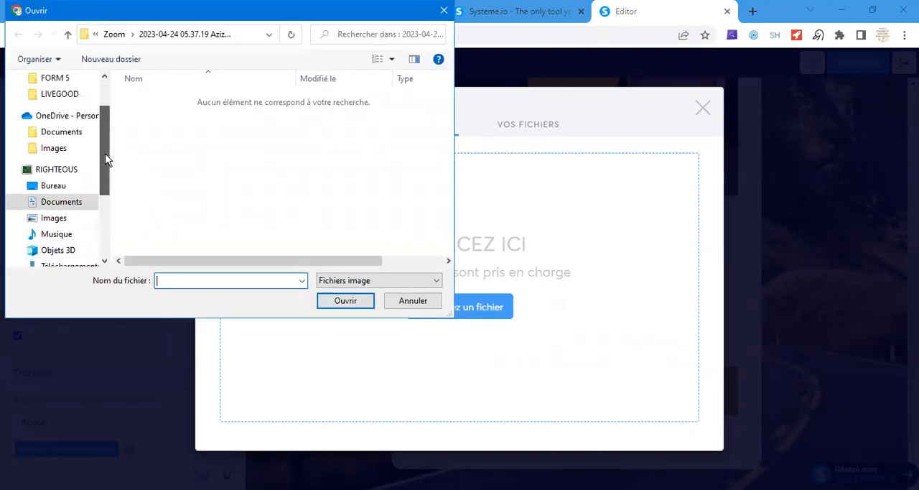
pyautogui.click(65, 94)
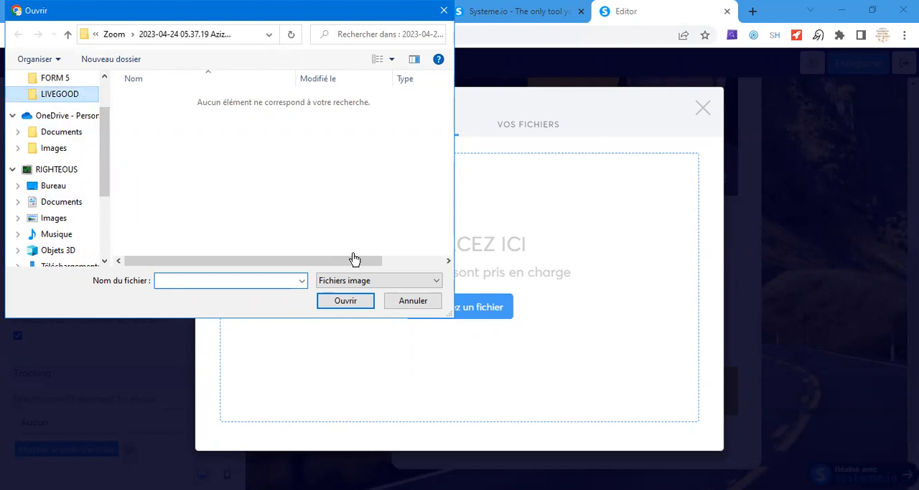
pyautogui.click(66, 95)
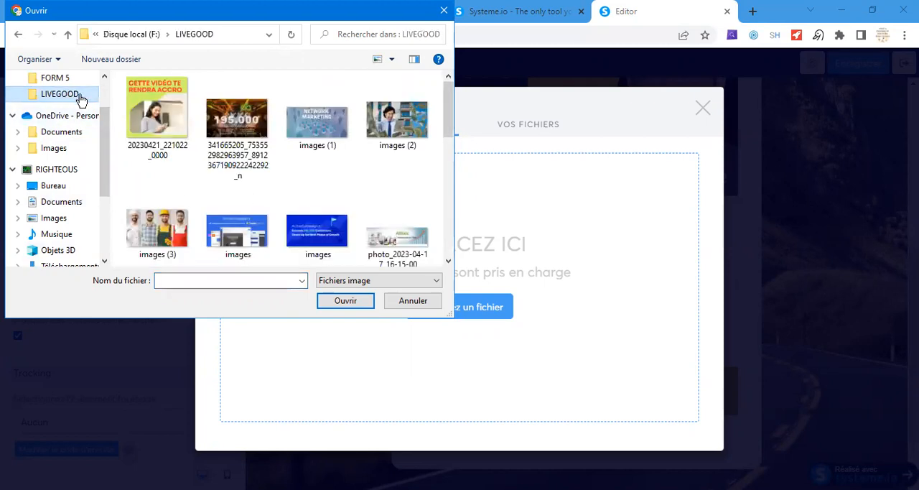
pyautogui.click(156, 116)
pyautogui.press('Return')
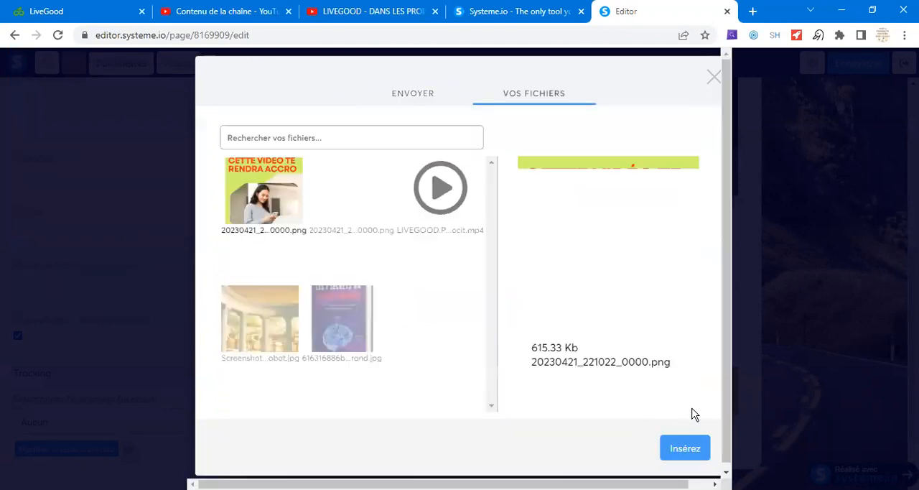
pyautogui.click(686, 444)
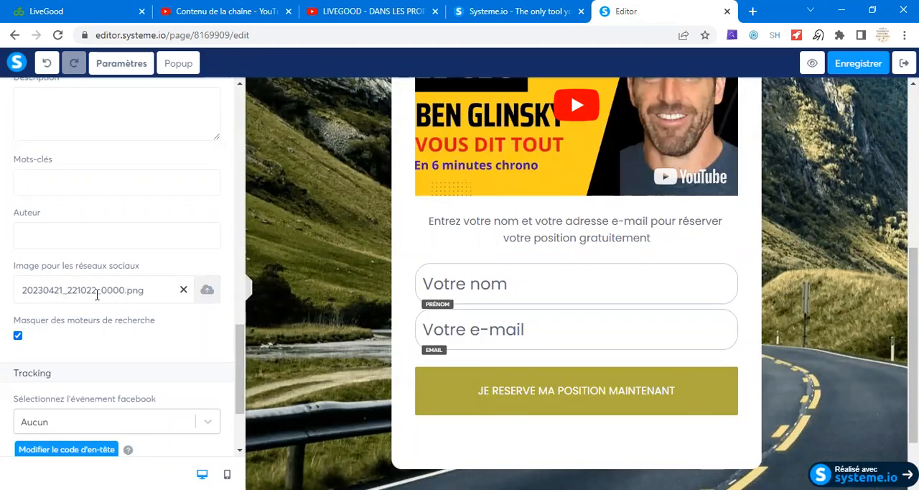
pyautogui.scroll(-2, 129, 309)
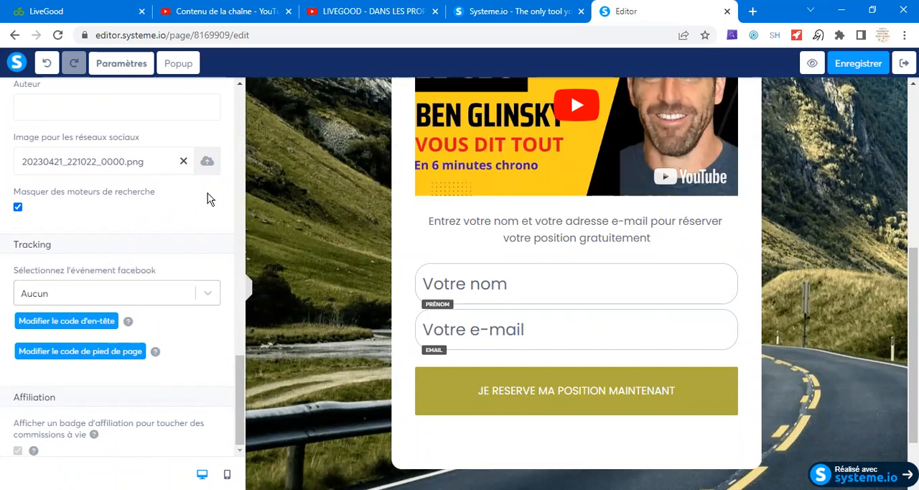
# - Save the capture page and exit the editor to the LIVEGOOD BUSINESS funnel settings
pyautogui.scroll(5, 182, 188)
pyautogui.scroll(5, 186, 188)
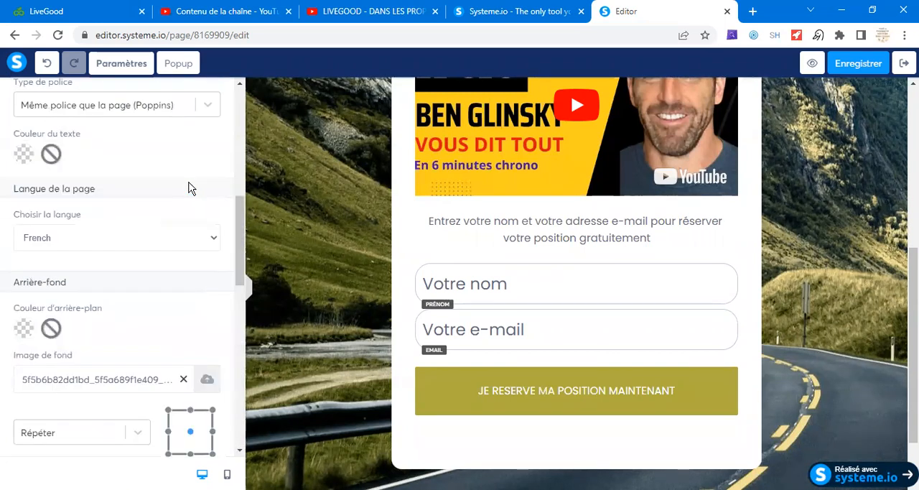
pyautogui.click(859, 65)
pyautogui.click(904, 63)
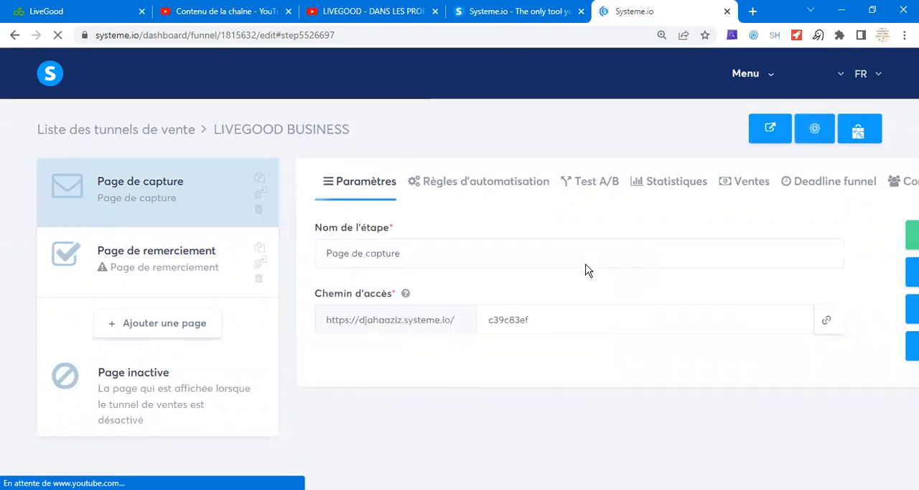
# - Set the capture page's access path to "livegood", save the funnel step and copy the page's link
pyautogui.moveTo(530, 319); pyautogui.dragTo(488, 319)
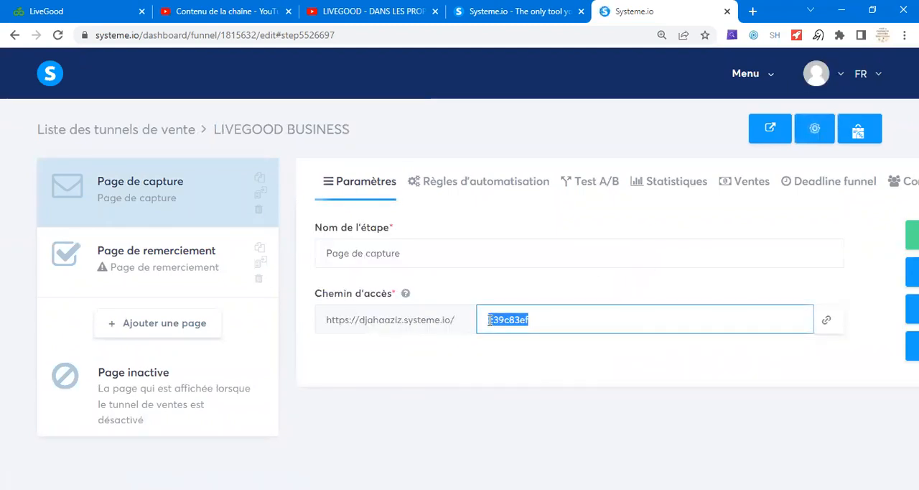
pyautogui.press('BackSpace')
pyautogui.write('l')
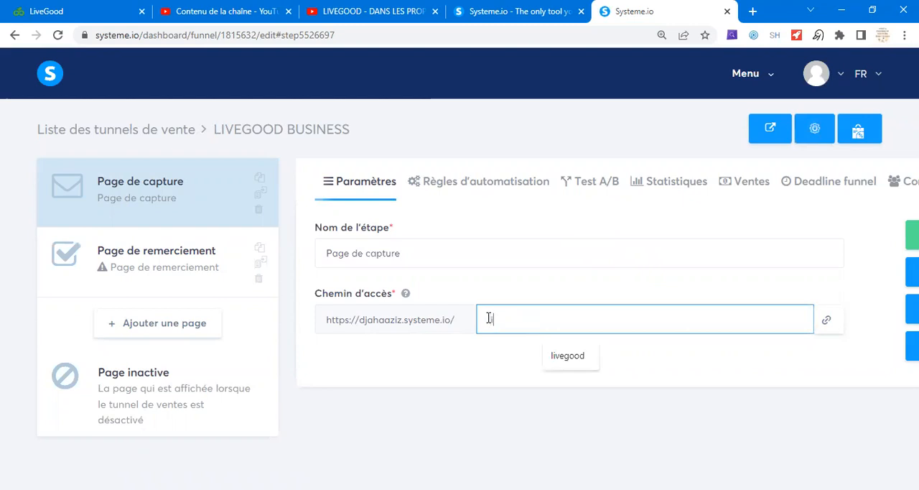
pyautogui.write('iveggo')
pyautogui.press('BackSpace')
pyautogui.write('ood')
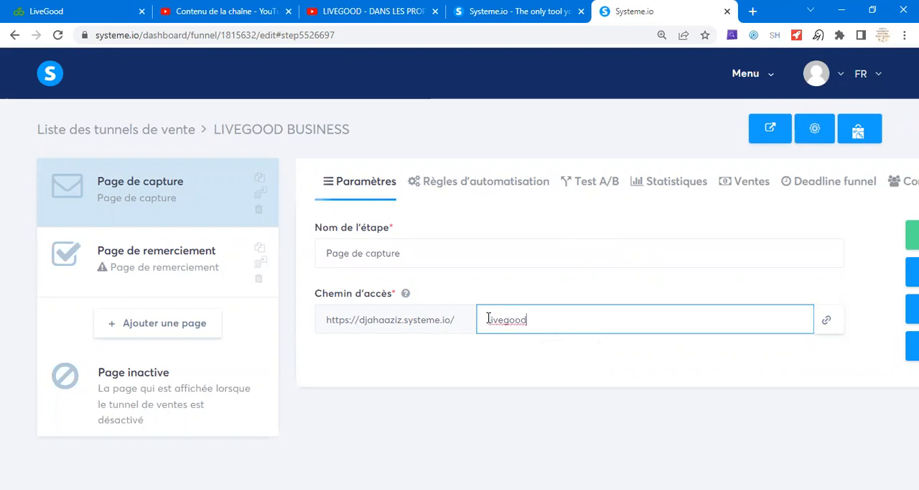
pyautogui.click(859, 129)
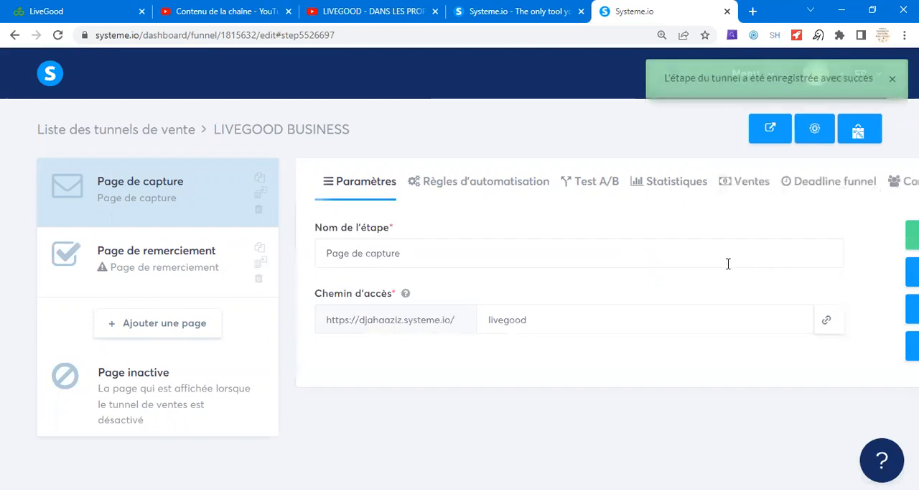
pyautogui.click(828, 322)
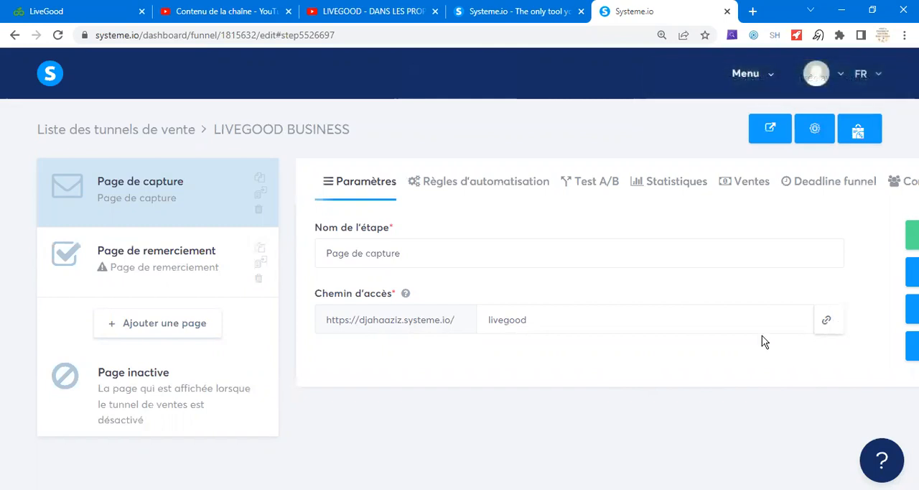
# - Open the dashboard and look over its new contacts, total sales and live activity
pyautogui.click(770, 80)
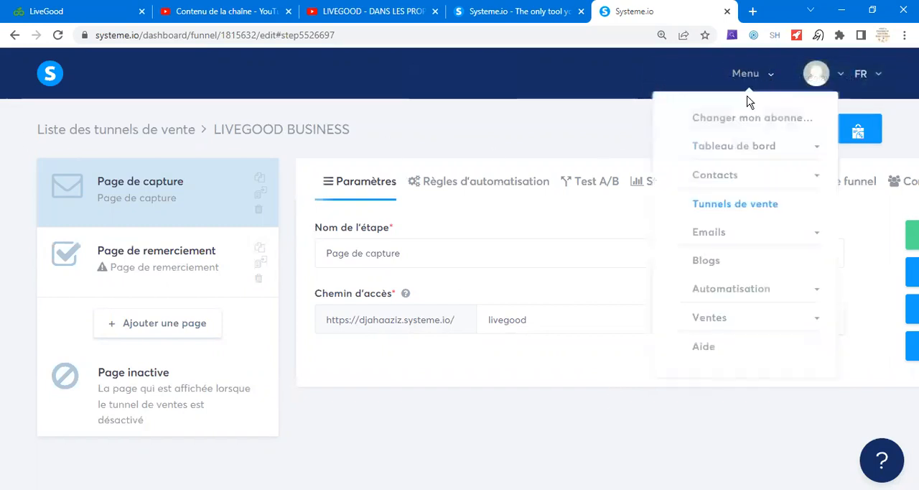
pyautogui.click(736, 149)
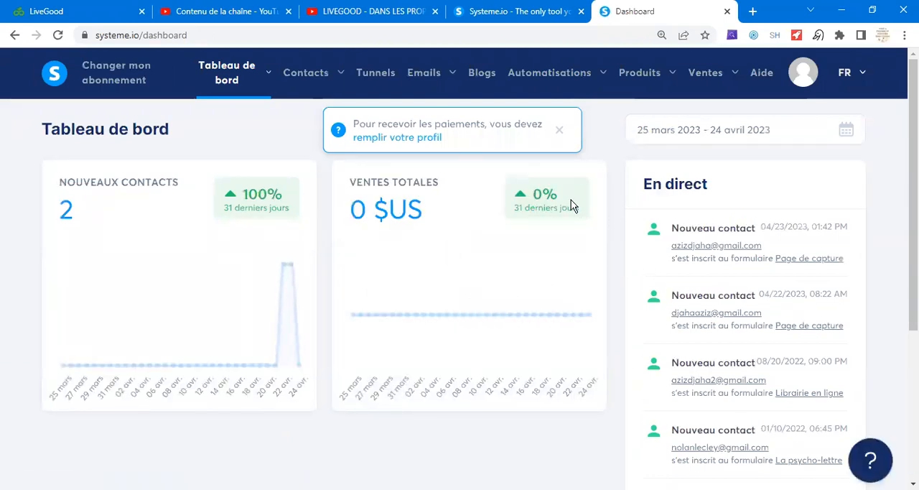
pyautogui.scroll(-1, 551, 264)
pyautogui.scroll(-3, 532, 237)
pyautogui.scroll(3, 531, 208)
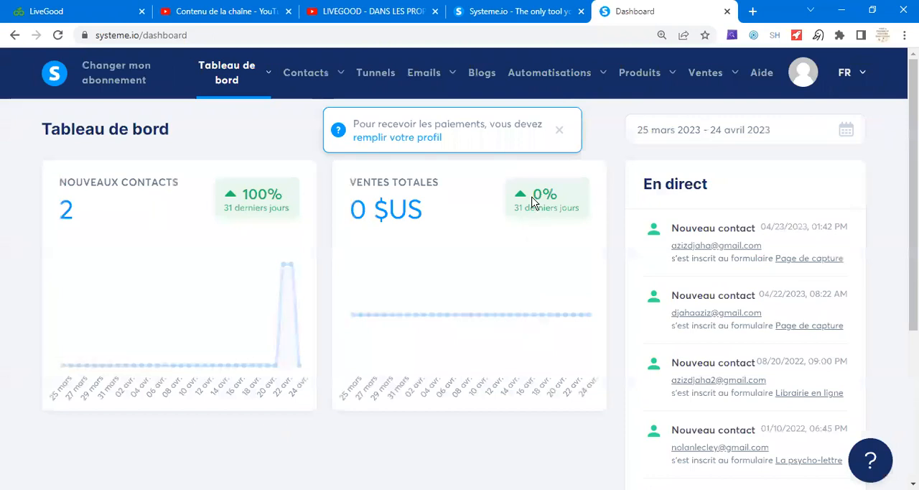
# - Go to the list of funnels, view the sharing link of the LIVEGOOD BUSINESS funnel and close it
pyautogui.click(377, 78)
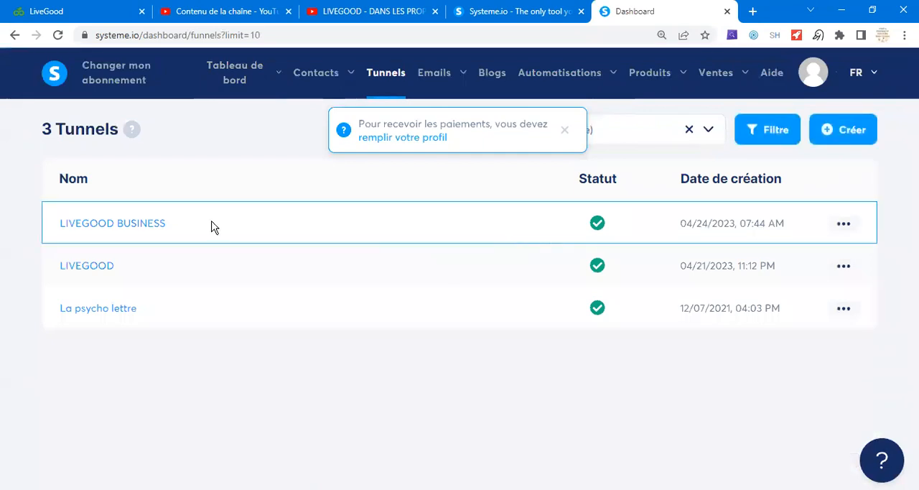
pyautogui.click(845, 224)
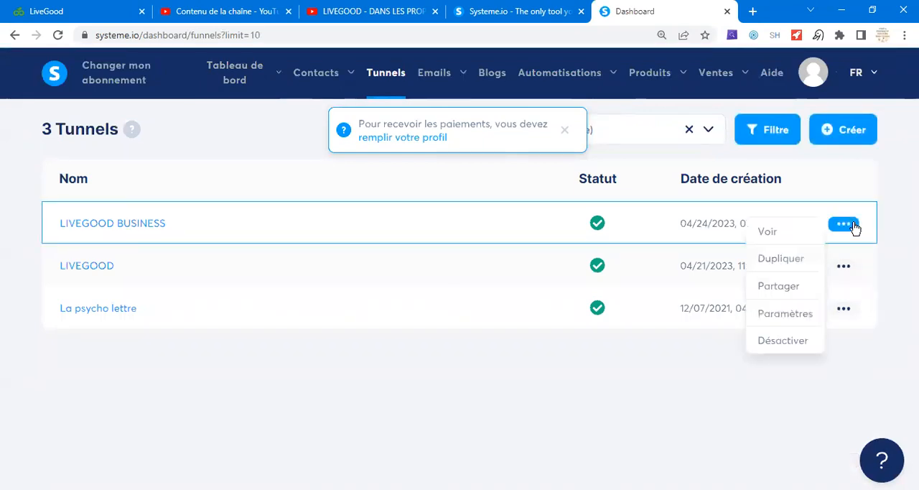
pyautogui.click(845, 267)
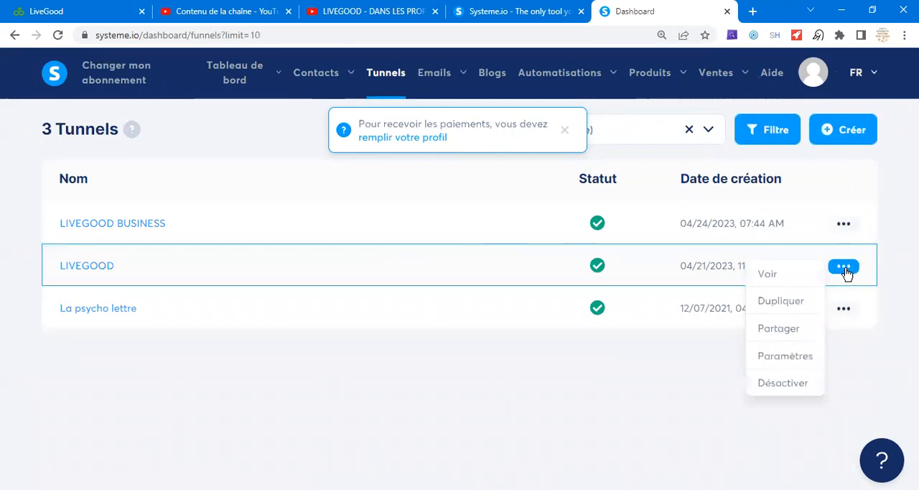
pyautogui.click(845, 226)
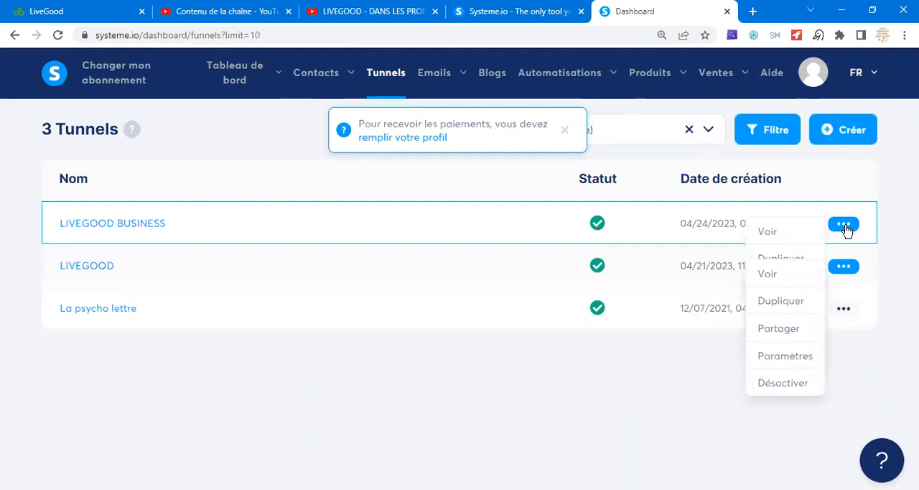
pyautogui.click(780, 289)
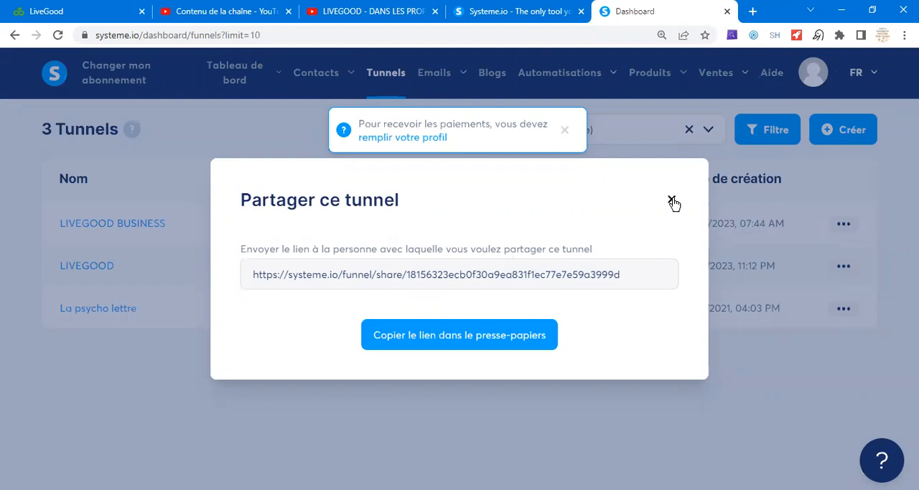
pyautogui.click(788, 270)
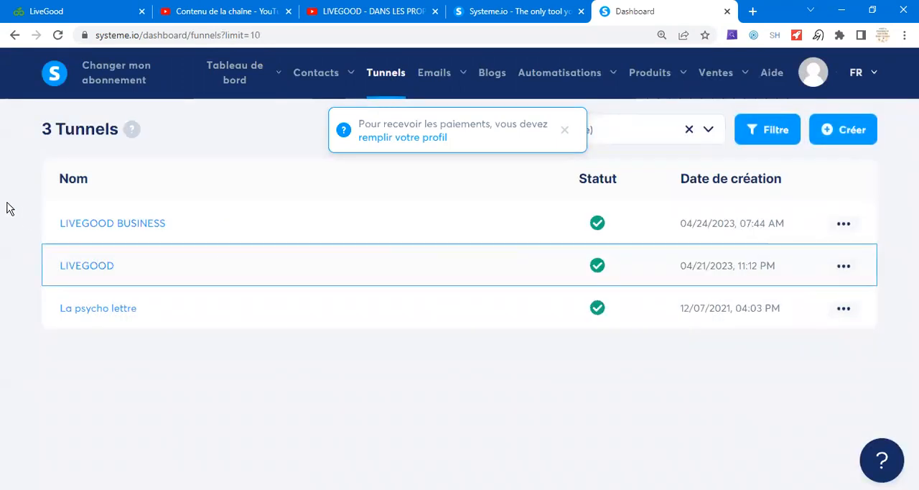
# - Reopen the LIVEGOOD BUSINESS funnel to copy the capture page's link and return to the dashboard
pyautogui.click(128, 227)
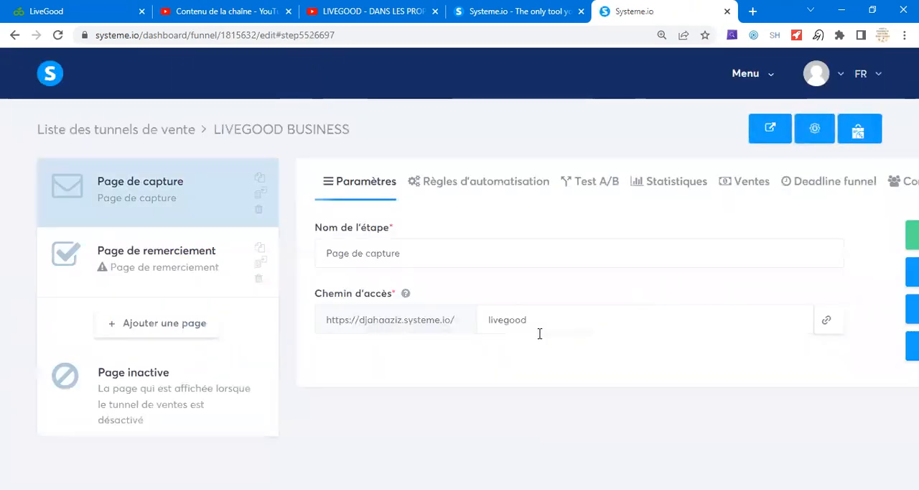
pyautogui.click(827, 319)
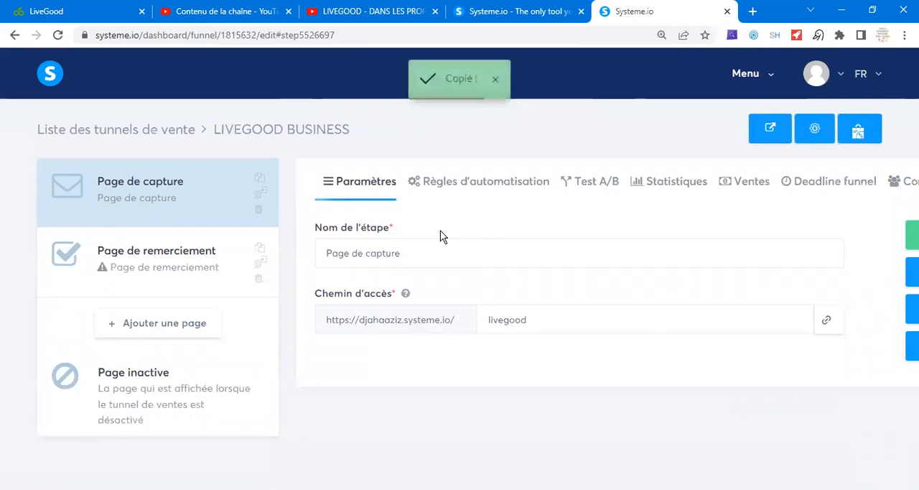
pyautogui.click(764, 77)
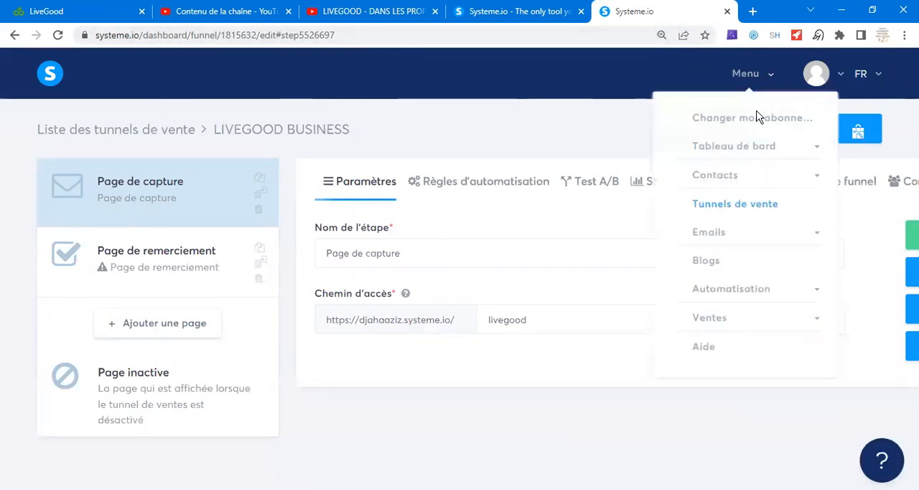
pyautogui.click(757, 154)
pyautogui.click(725, 176)
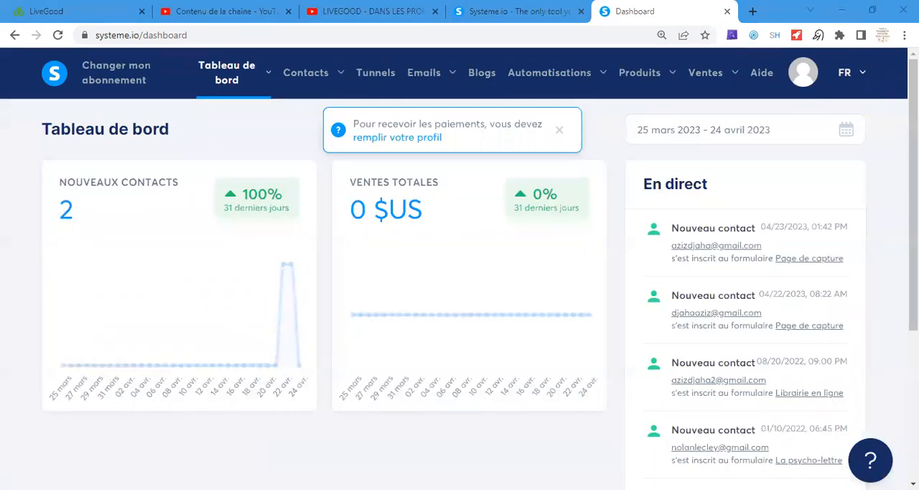
# - Switch to Telegram and post the copied capture page link in the LIVEGOOD channel
pyautogui.hotkey('alt', 'Tab')
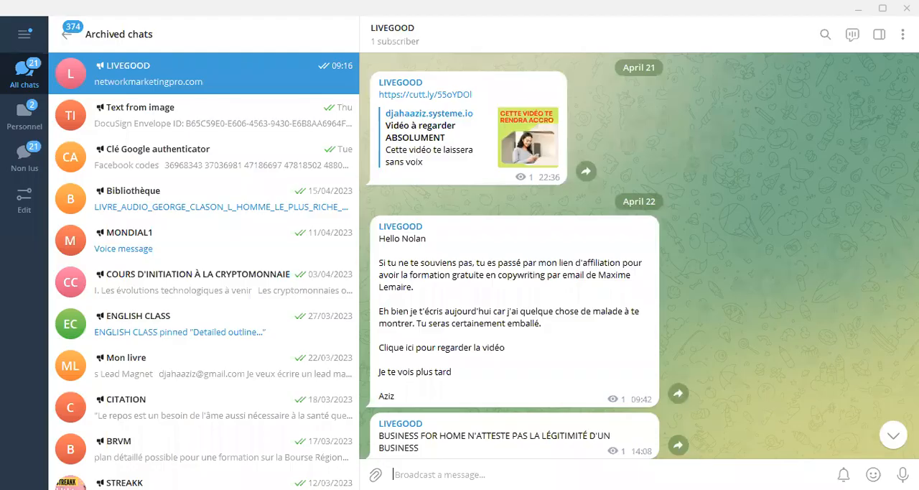
pyautogui.hotkey('ctrl', 'v')
pyautogui.moveTo(874, 474)
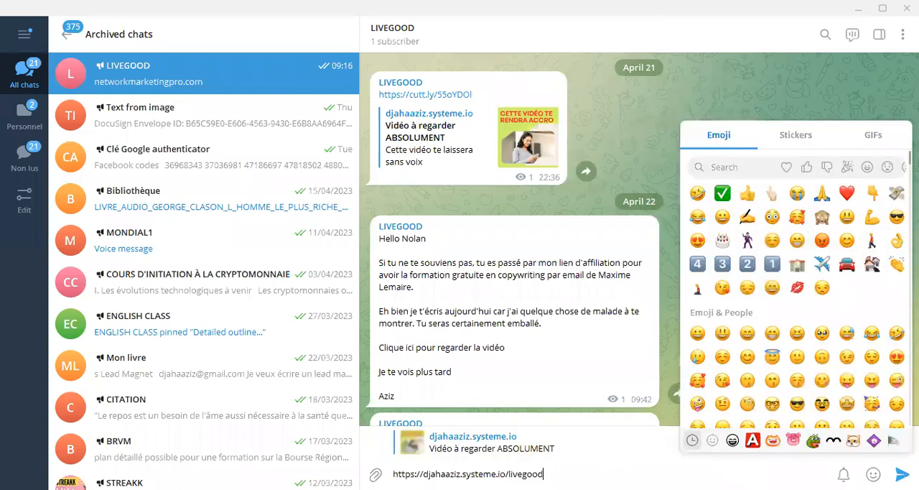
pyautogui.press('Return')
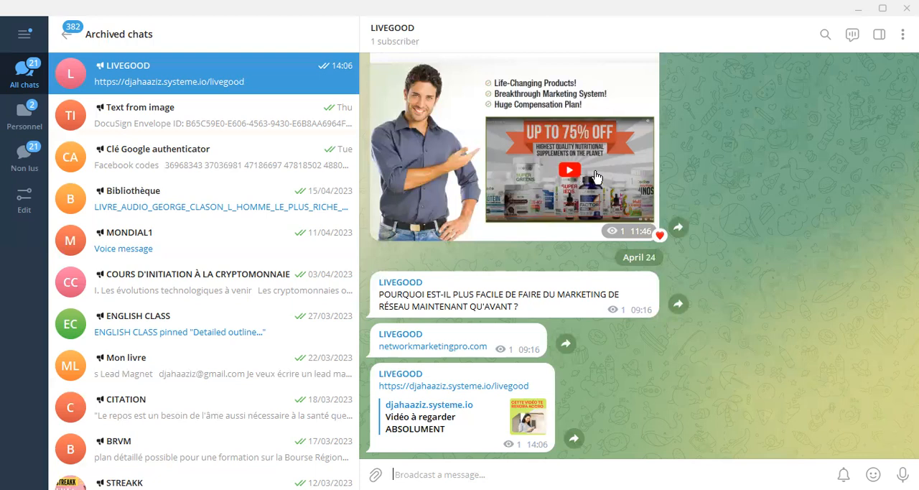
pyautogui.click(451, 473)
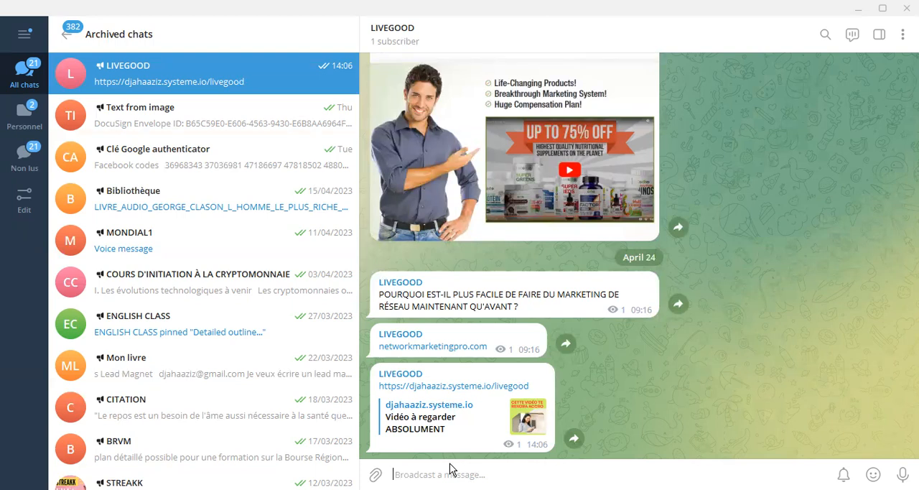